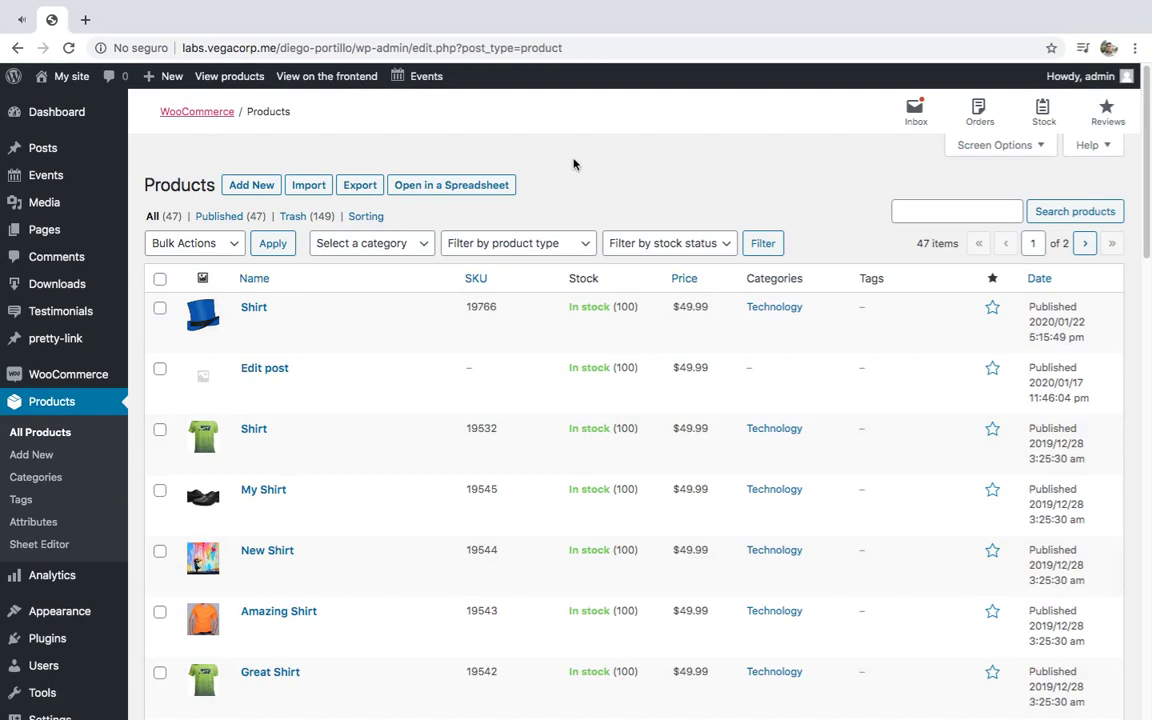
- Open the first Shirt's edit page and set its Product data type to Variable product
click(256, 309)
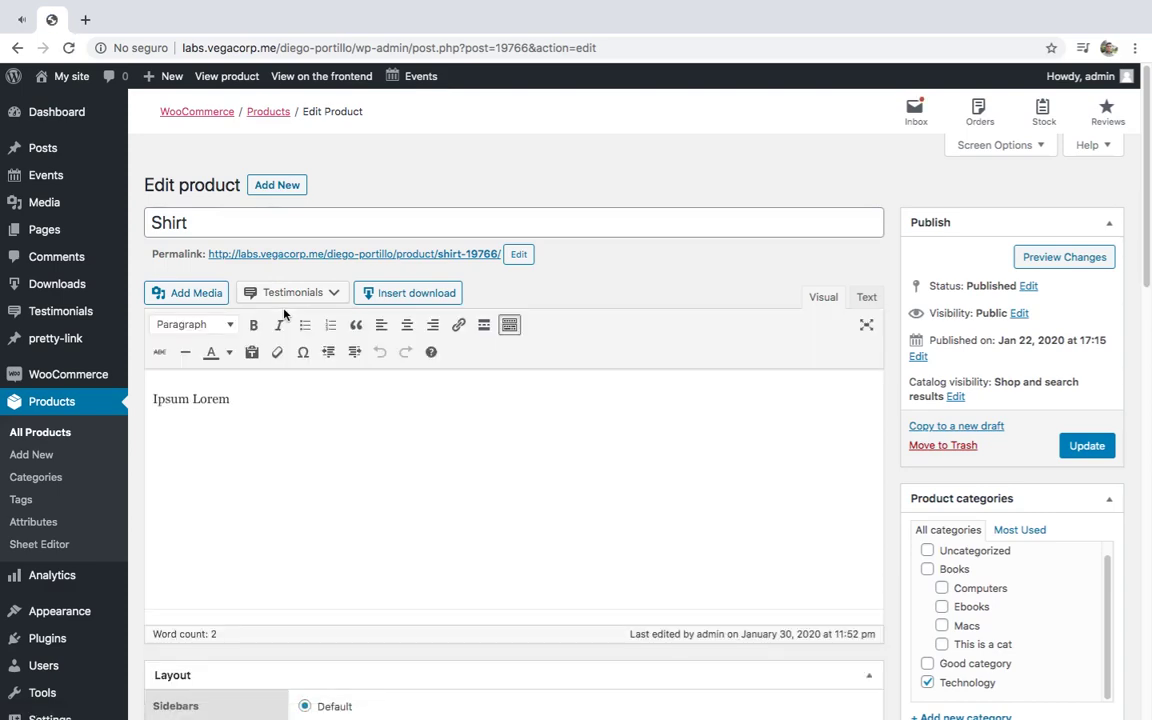
scroll(283, 316, down, 5)
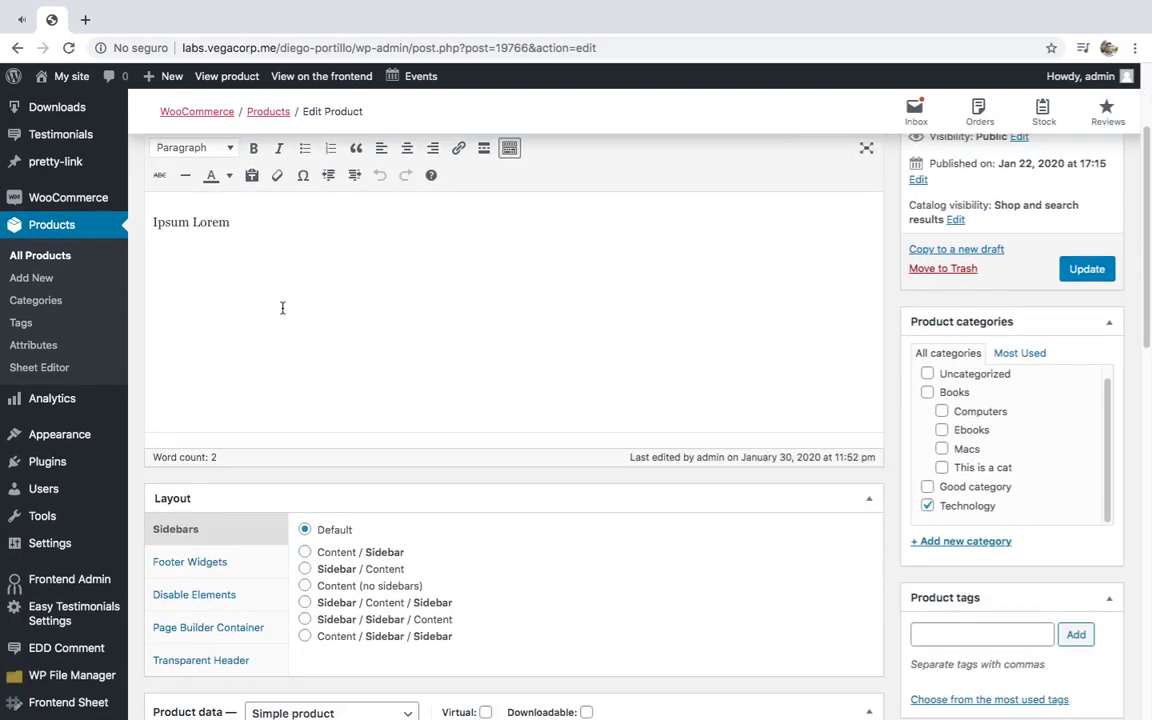
scroll(283, 314, down, 1)
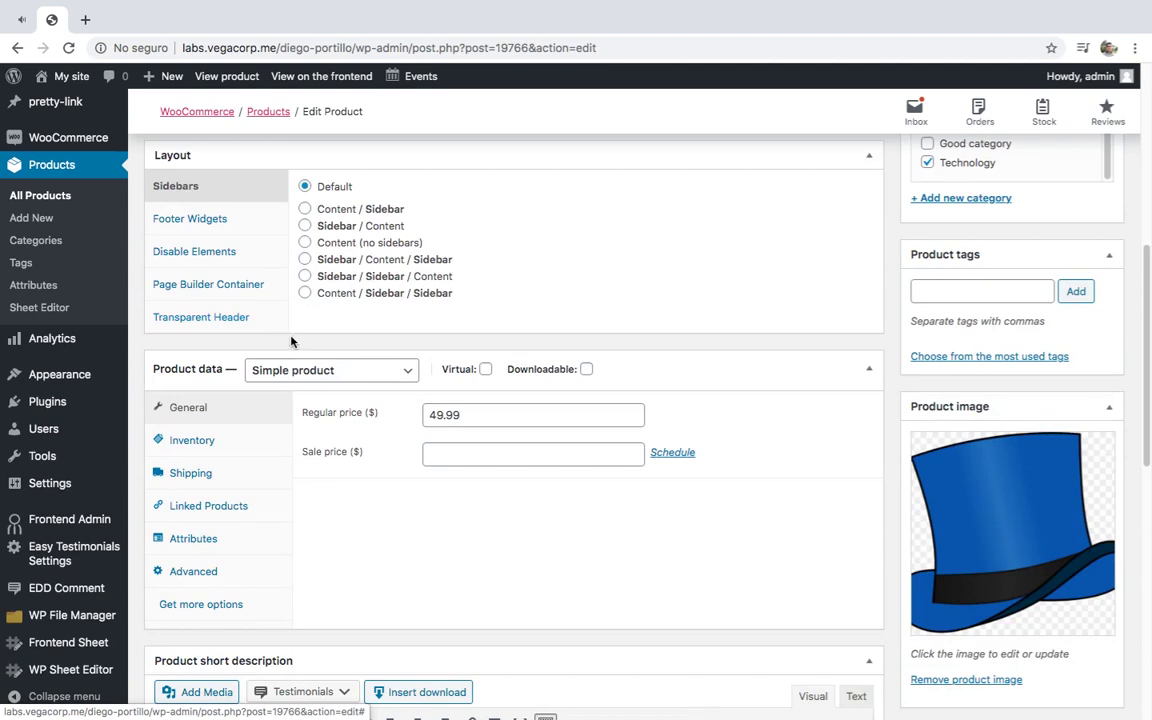
click(314, 372)
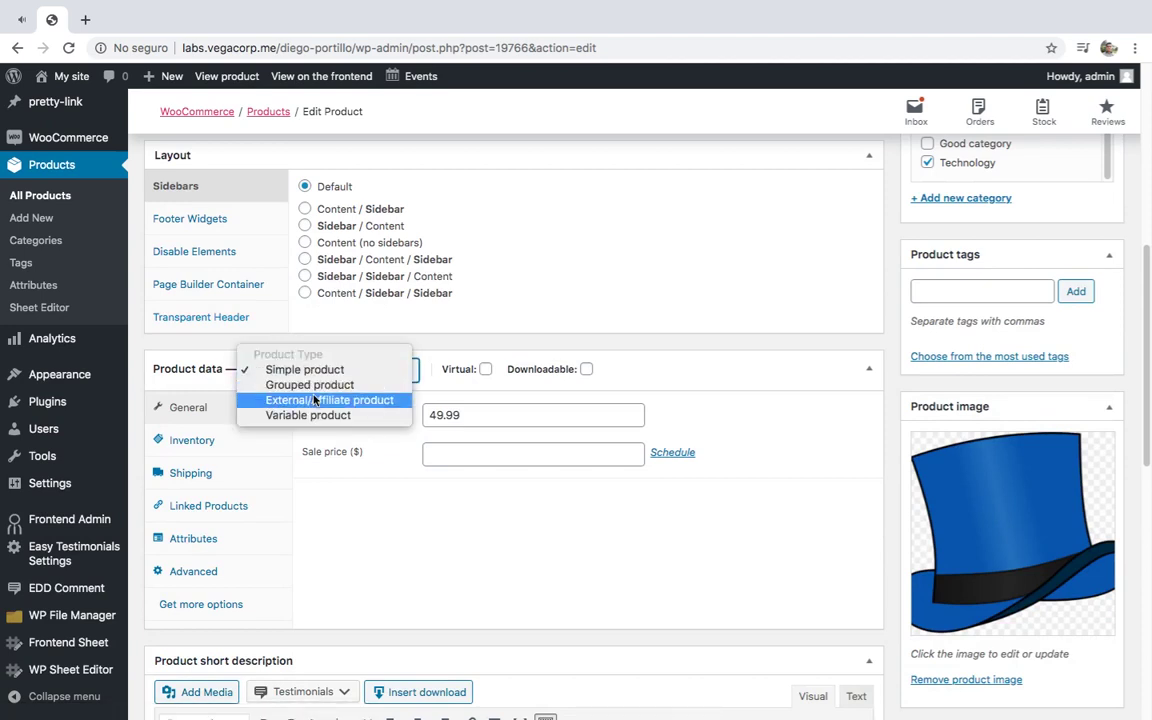
click(314, 416)
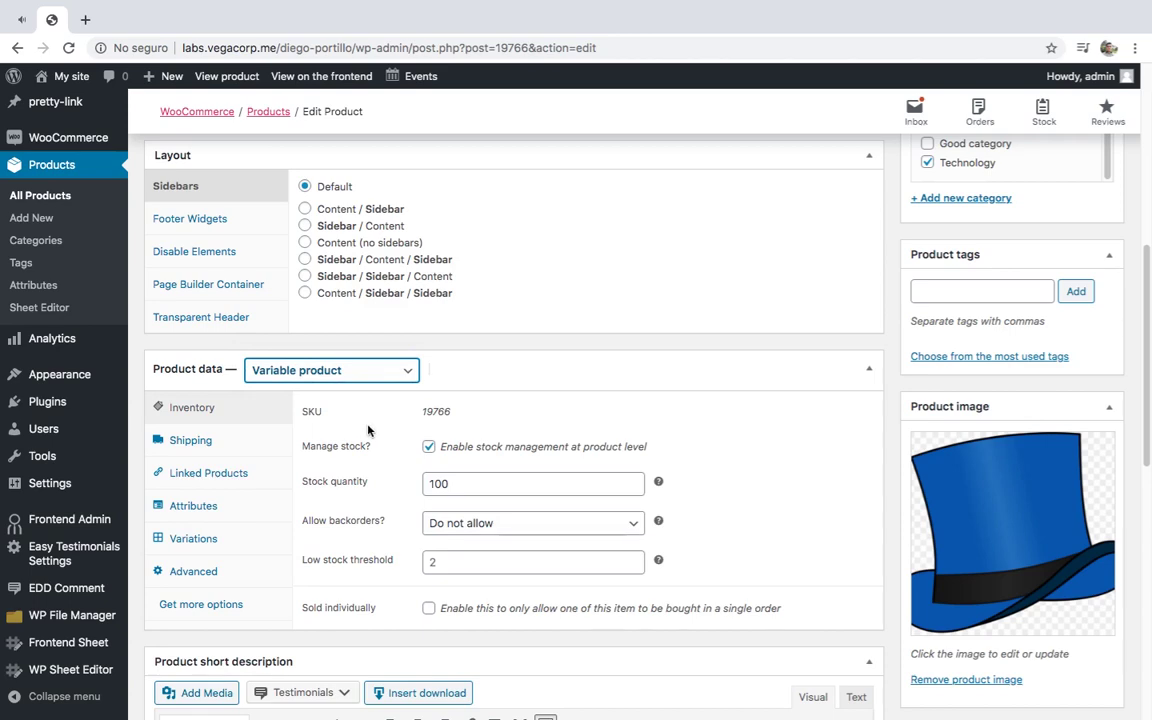
scroll(763, 419, up, 2)
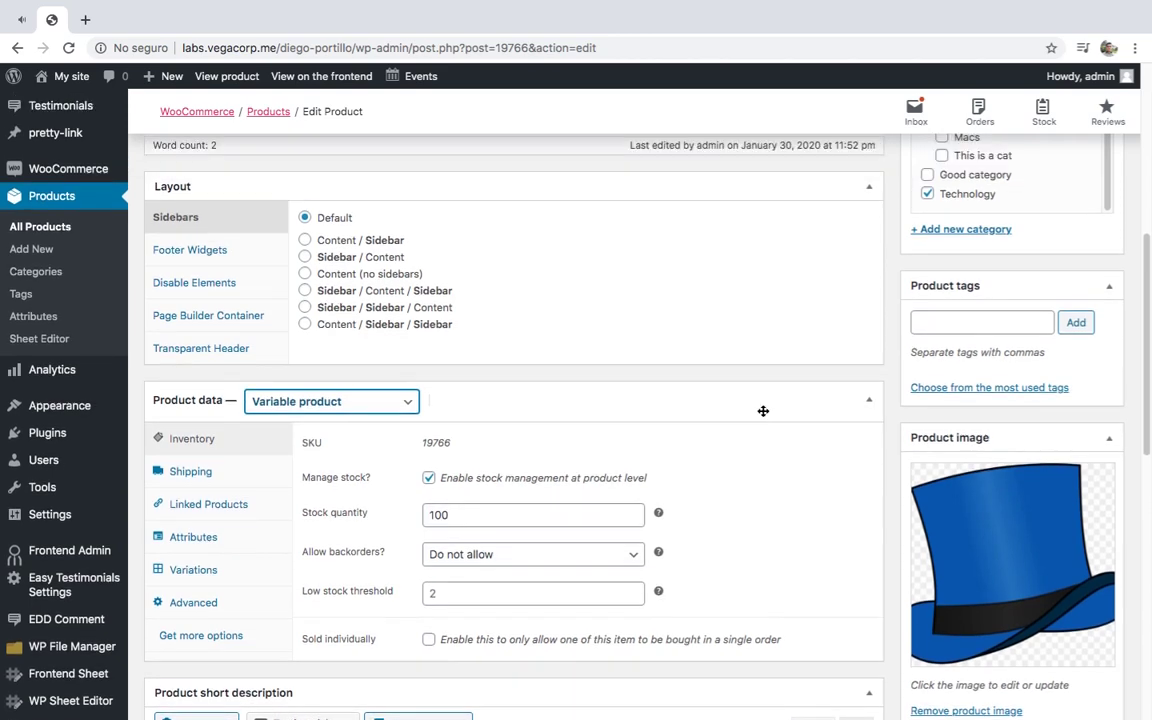
scroll(764, 412, up, 6)
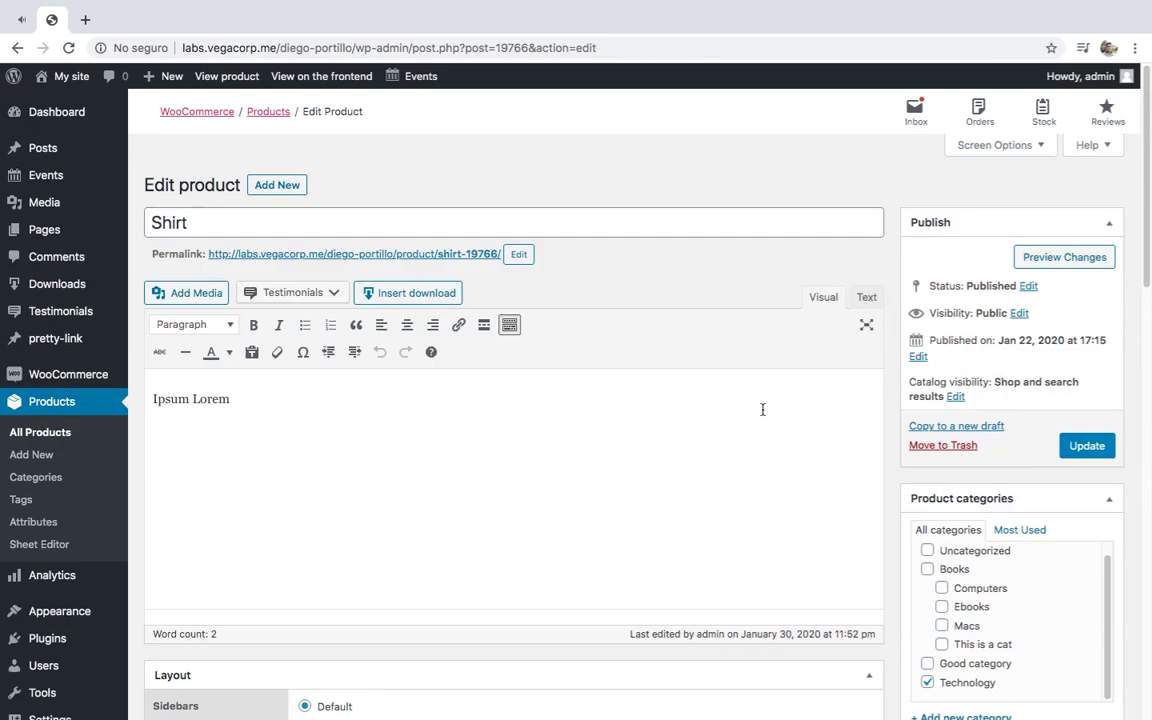
- Update the Shirt as a variable product and check its Type column in the spreadsheet
click(1111, 452)
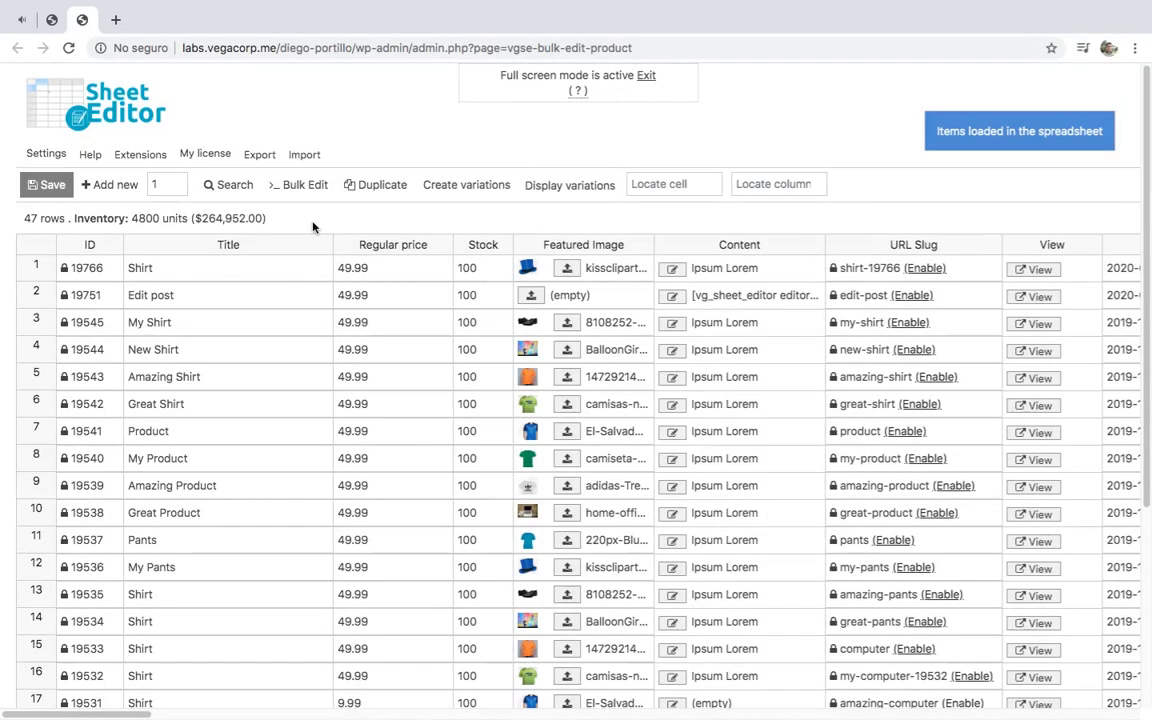
scroll(283, 263, right, 10)
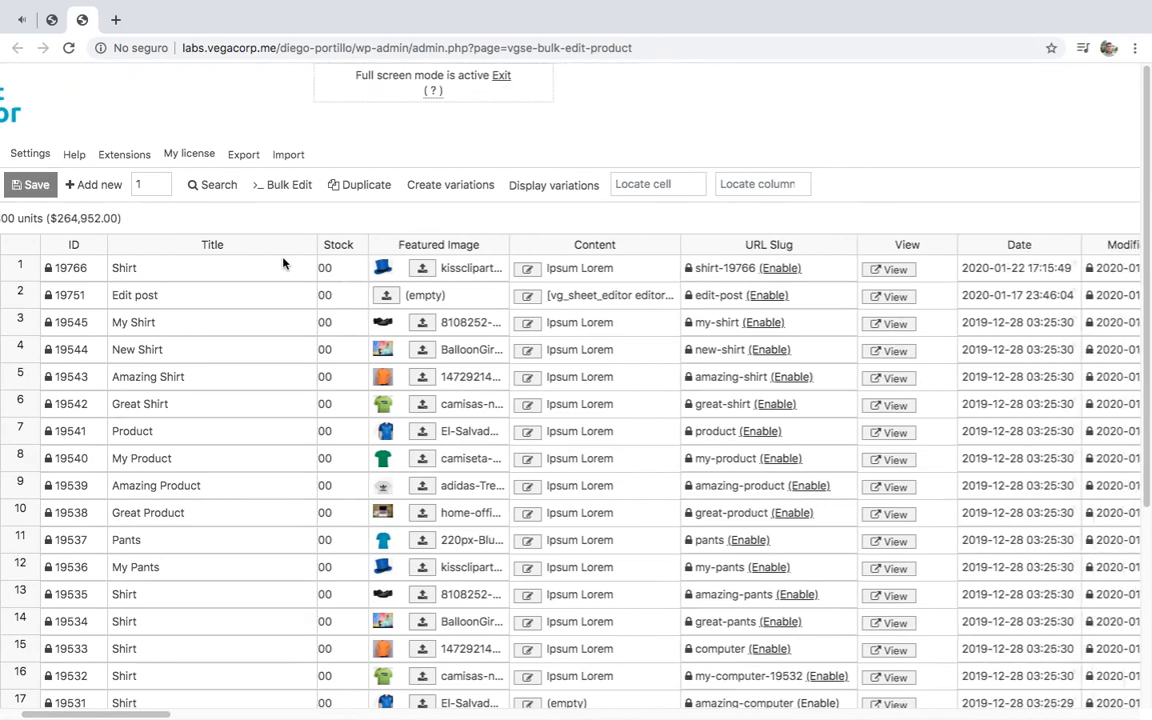
scroll(283, 263, right, 15)
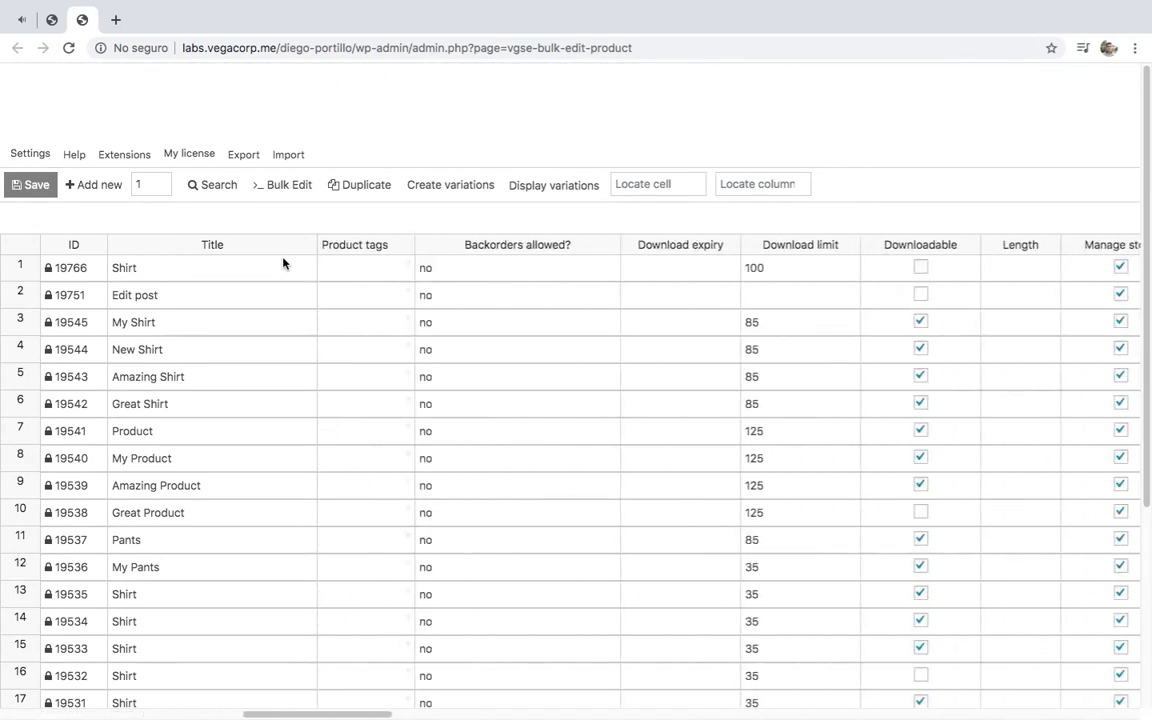
scroll(283, 263, right, 15)
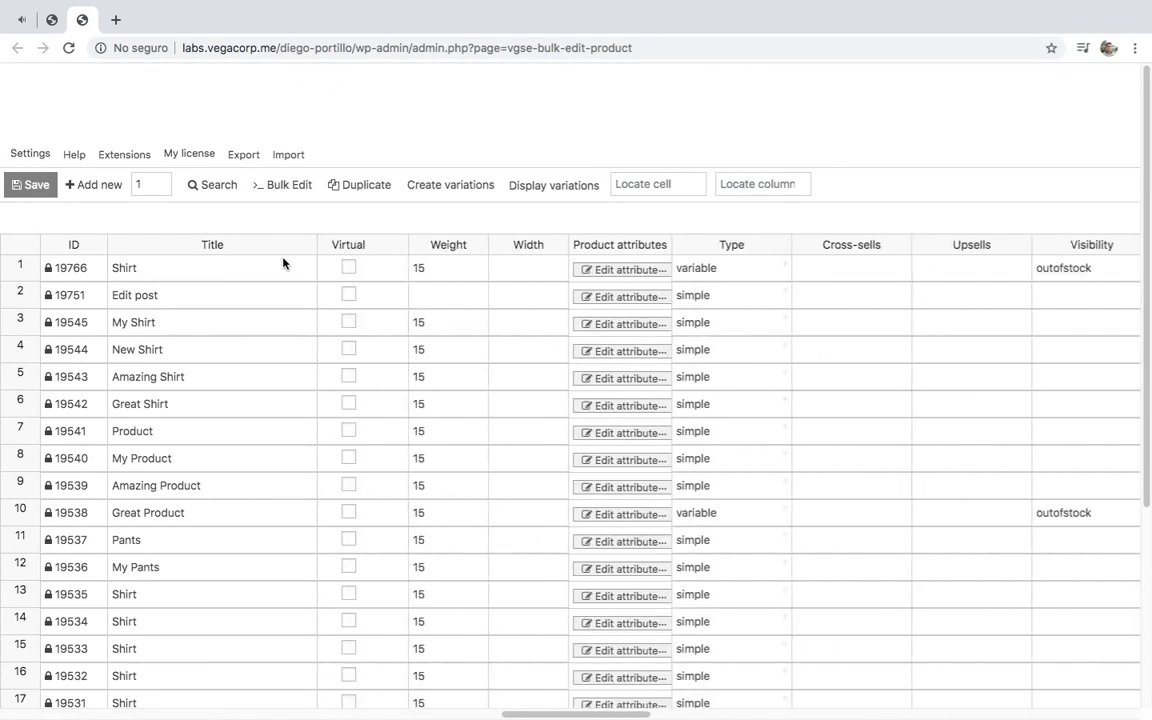
scroll(283, 263, left, 15)
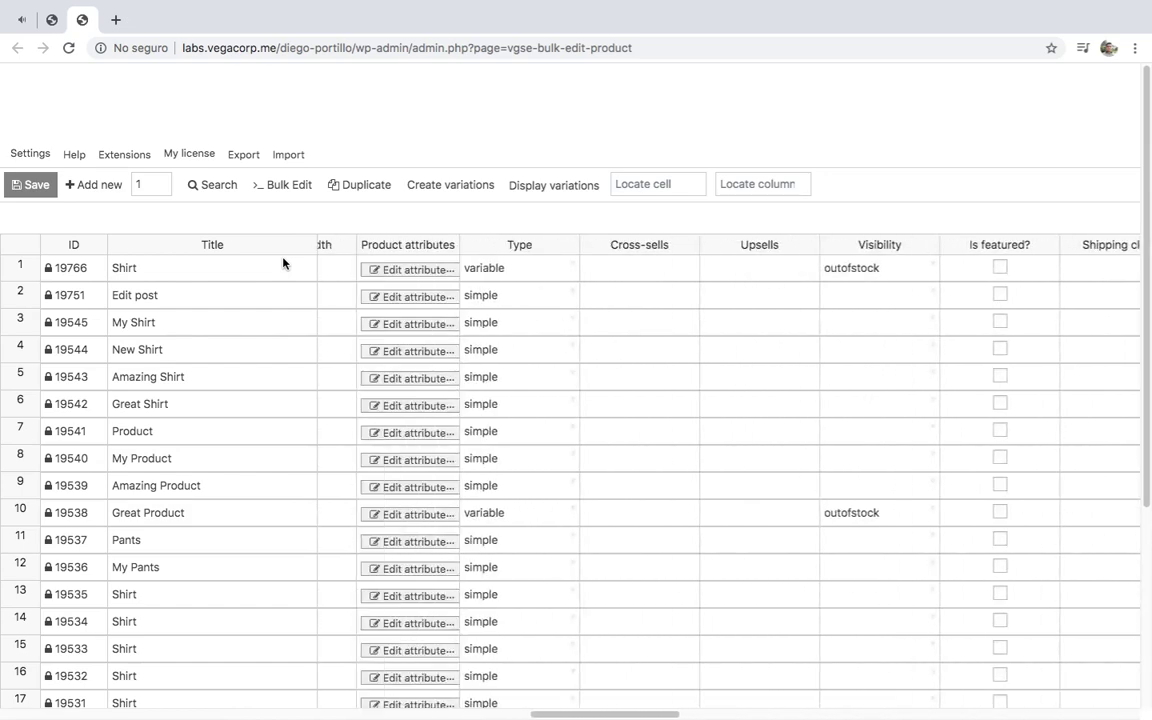
scroll(283, 263, left, 15)
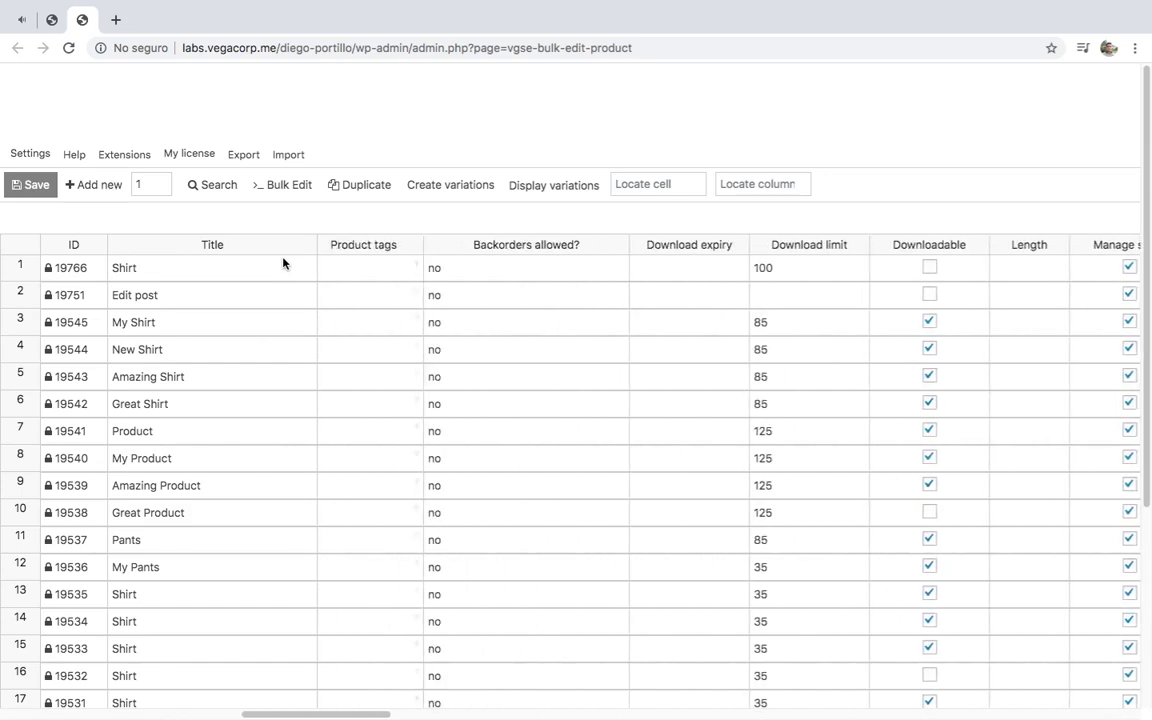
scroll(283, 263, left, 10)
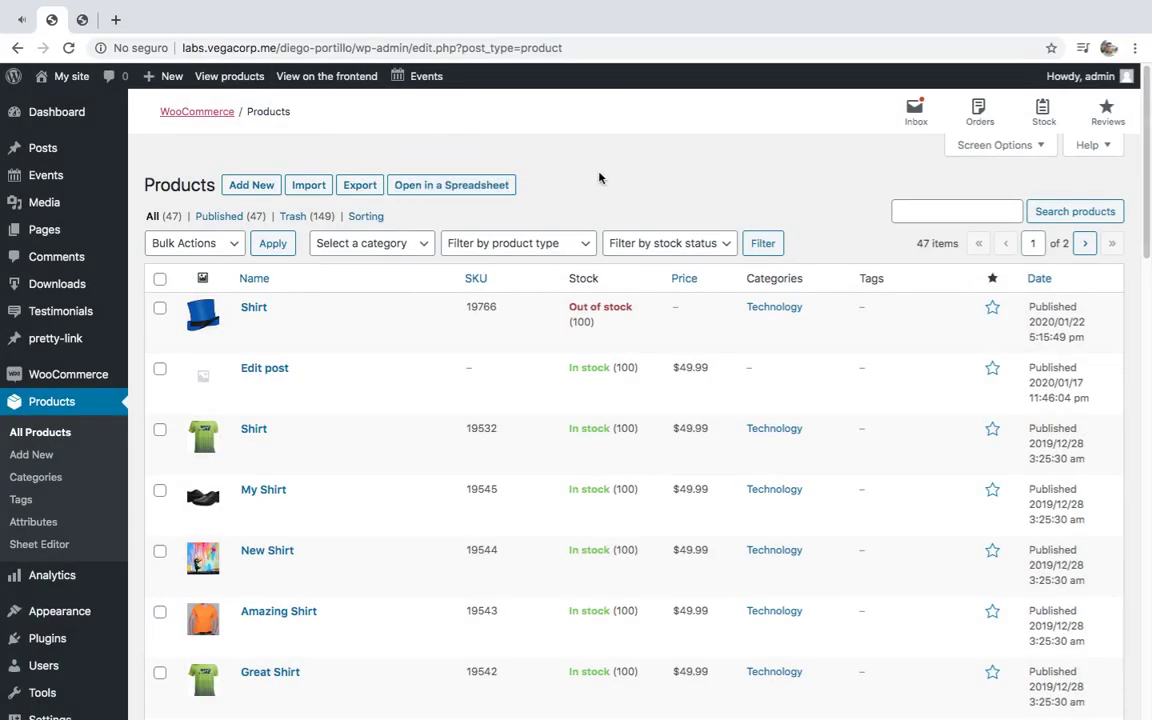
- Add a global product attribute named Color with slug color and open its terms
click(41, 522)
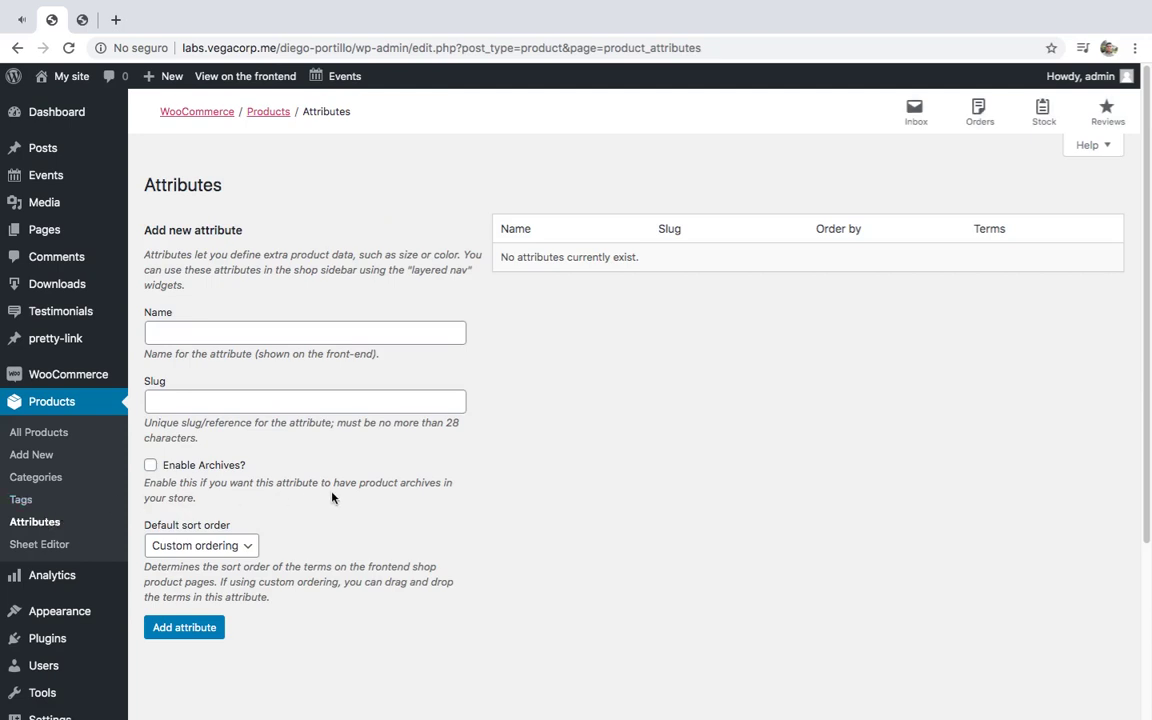
click(286, 331)
text(Color)
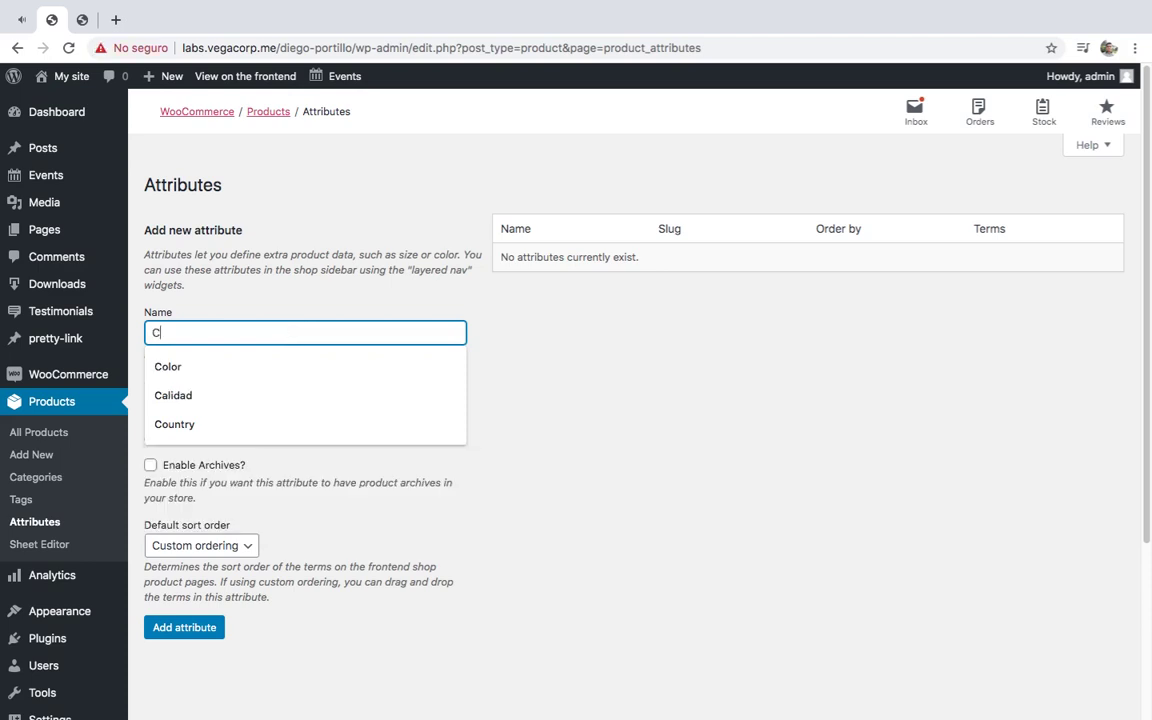
click(303, 404)
text(color)
click(222, 626)
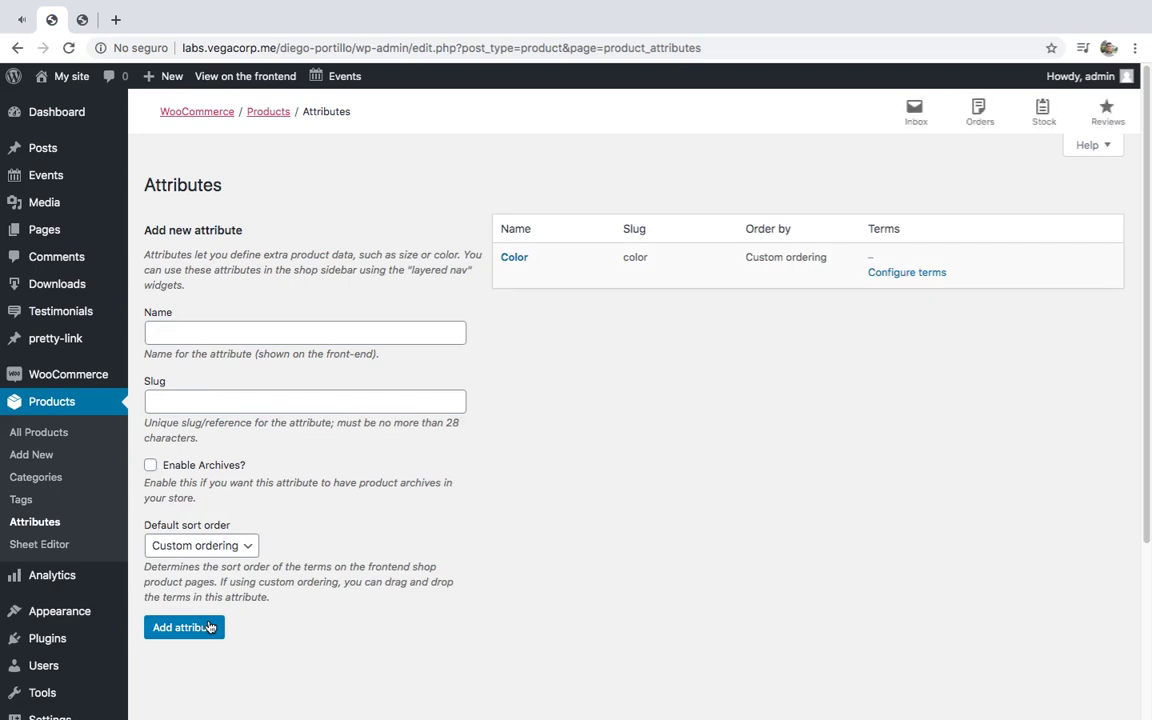
click(514, 258)
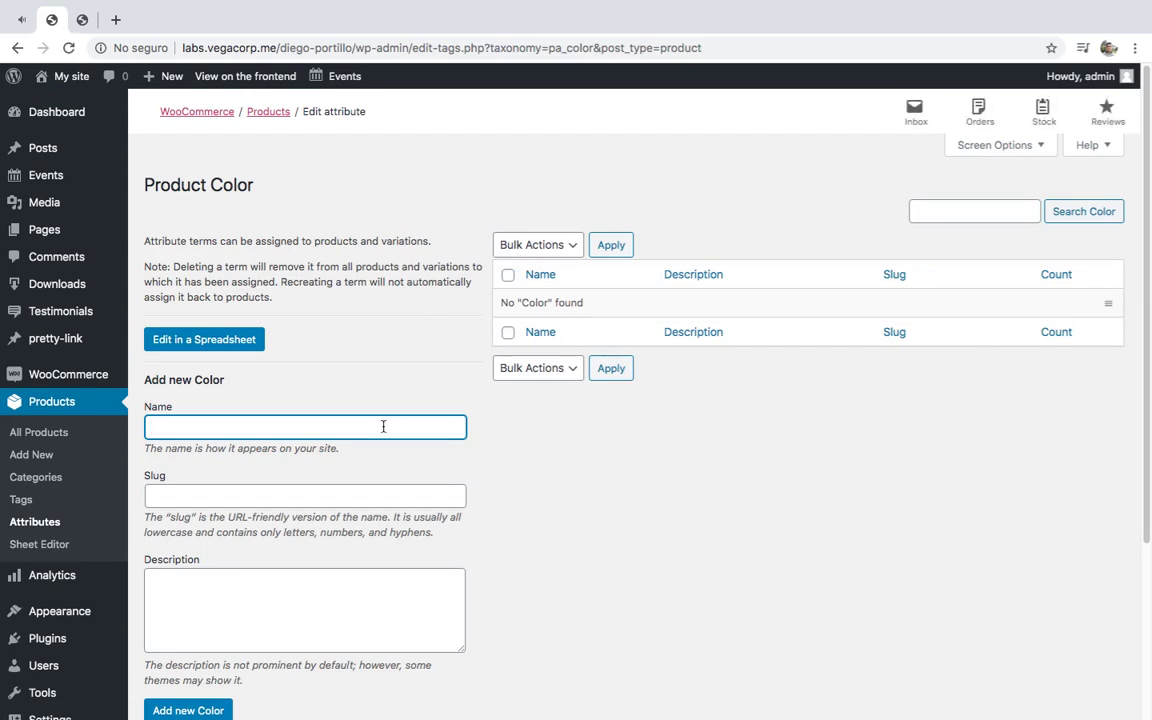
- Add Red and Black as terms of the Color attribute
text(Red)
scroll(319, 540, down, 1)
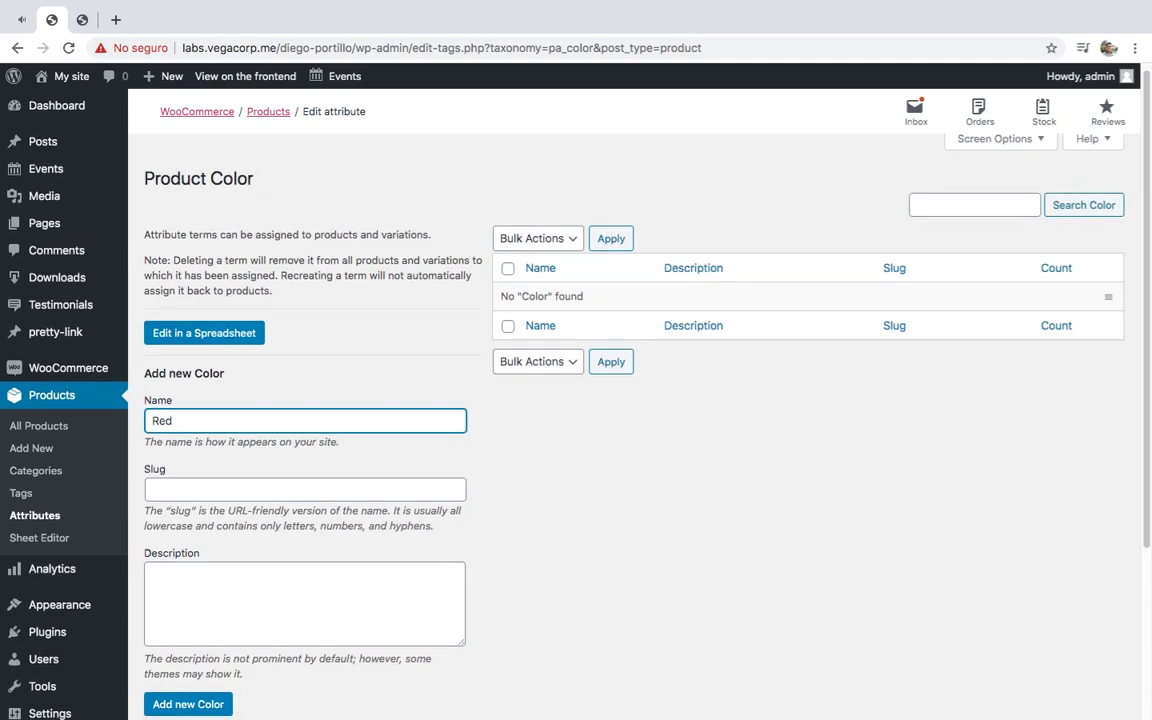
click(216, 671)
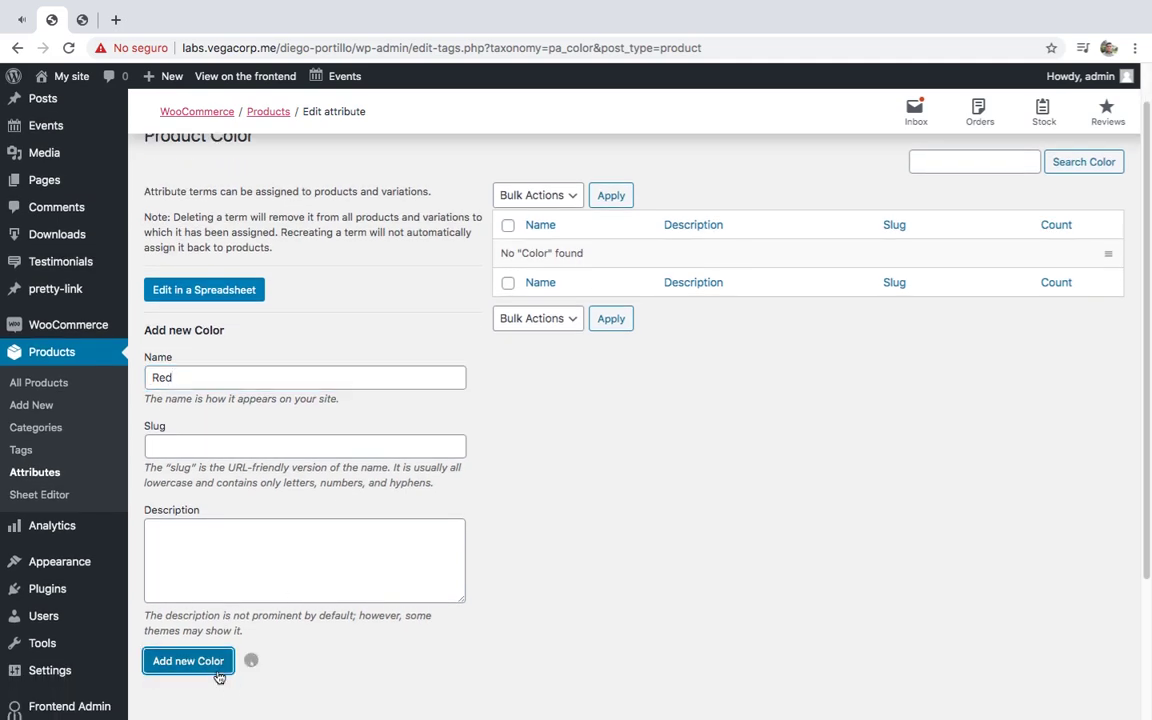
click(293, 380)
text(Black)
click(298, 442)
text(bla)
key(BackSpace)
key(BackSpace)
key(BackSpace)
click(188, 661)
- Add Blue and White as the remaining Color terms and go back to Attributes
click(342, 383)
text(blue)
key(ctrl+a)
key(Tab)
click(283, 381)
key(ctrl+a)
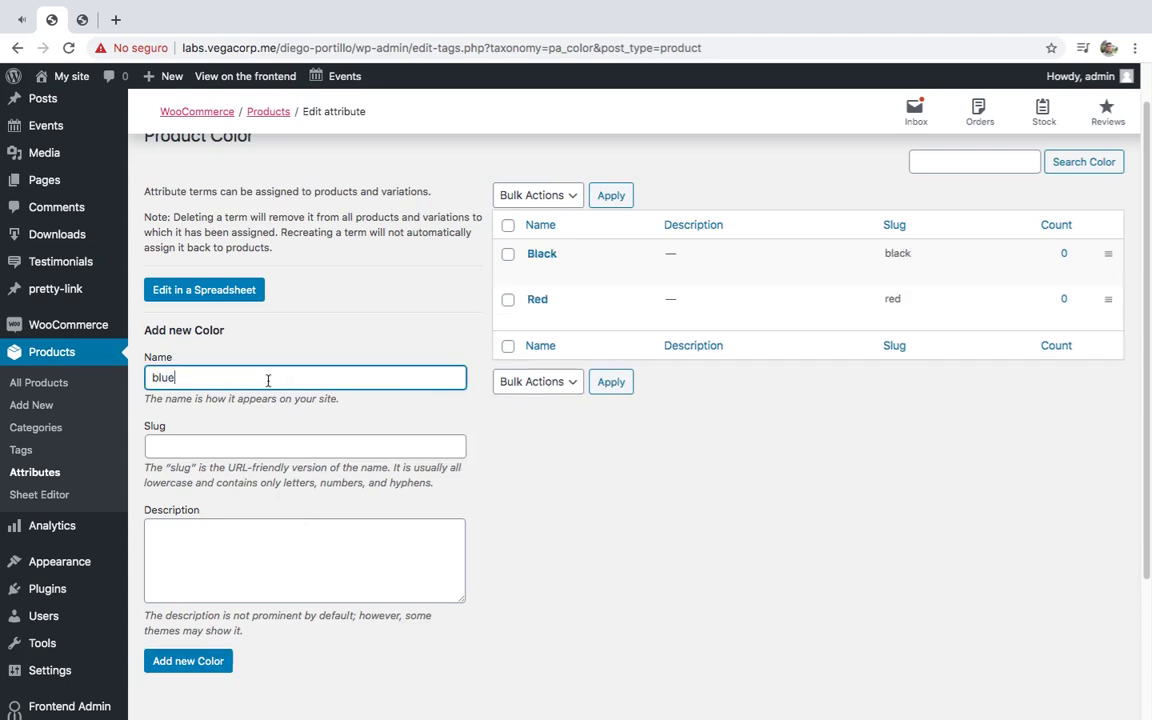
text(Bl)
key(BackSpace)
text(lue)
click(188, 661)
text(White)
key(Return)
click(30, 472)
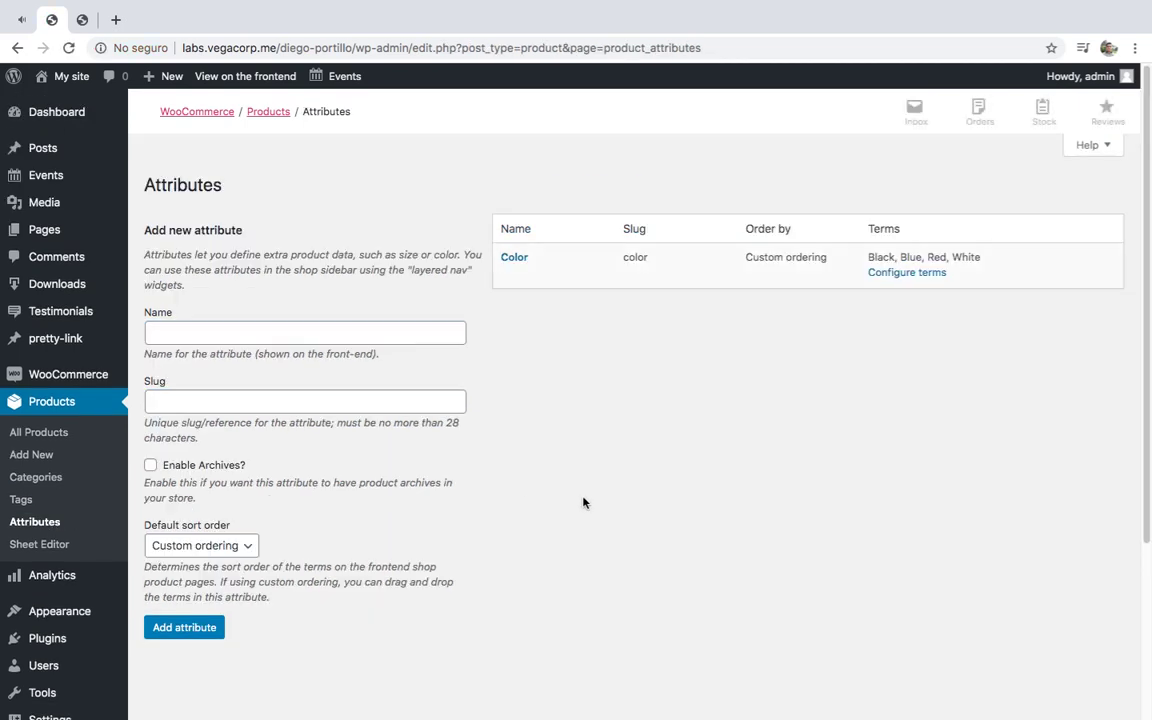
- Create a Size attribute with slug size and open its terms list
click(389, 331)
text(SIze)
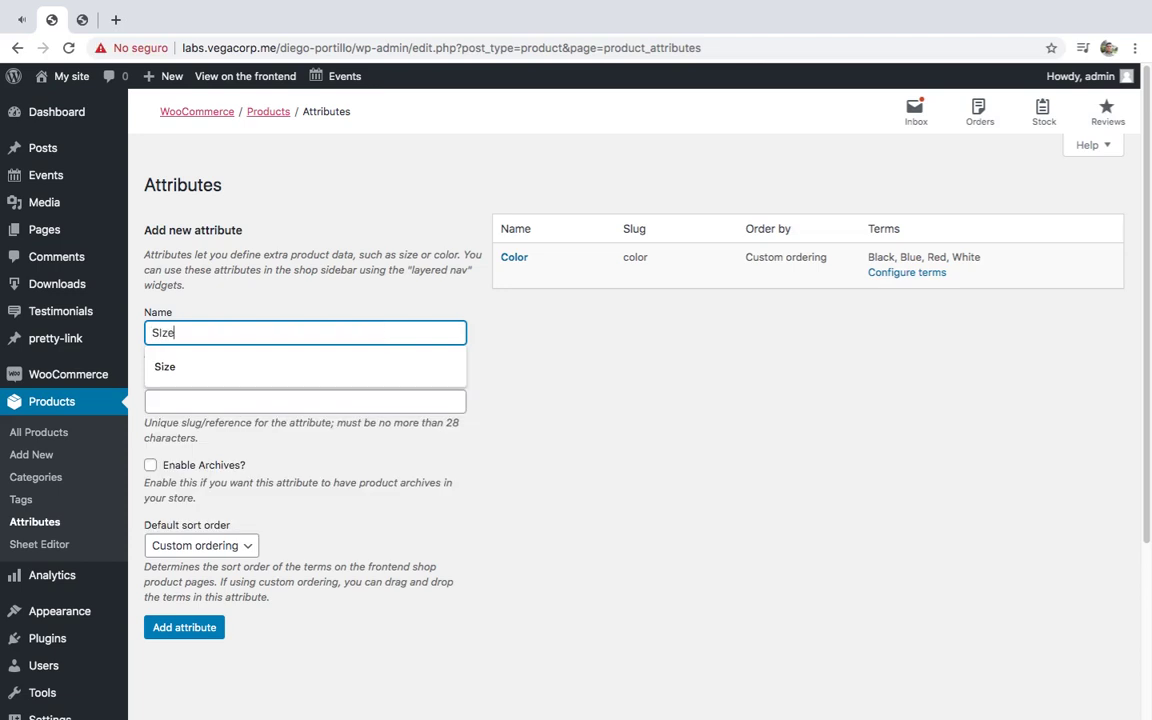
click(382, 405)
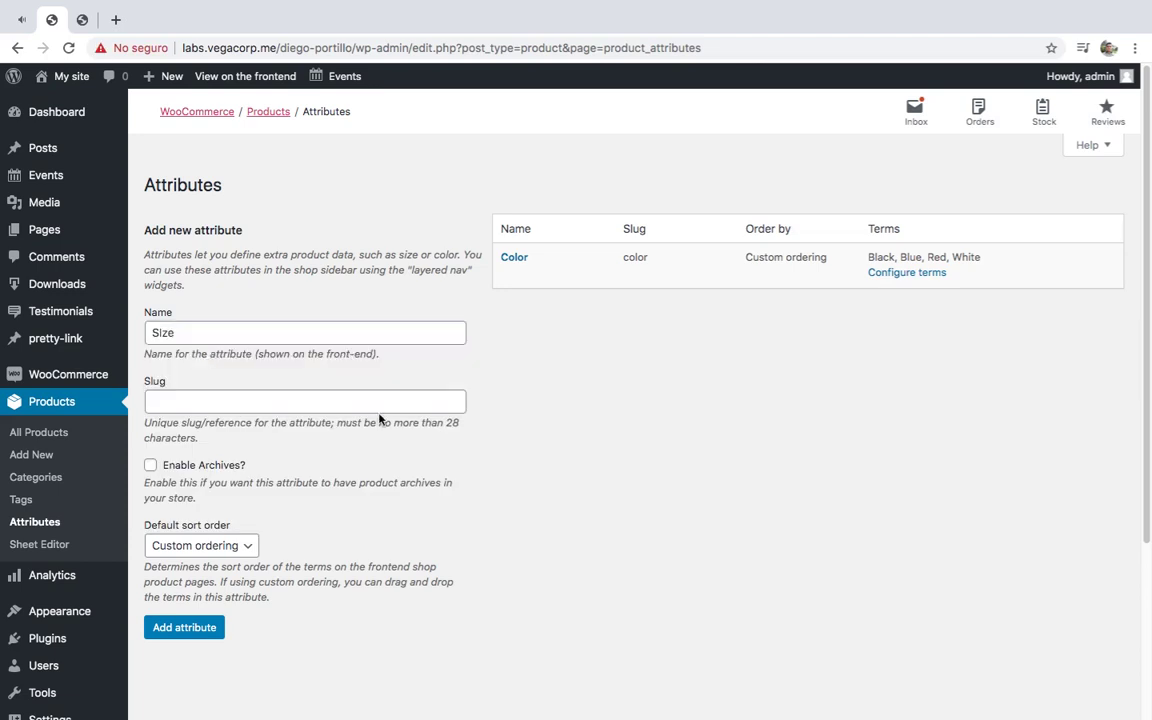
text(size)
key(Return)
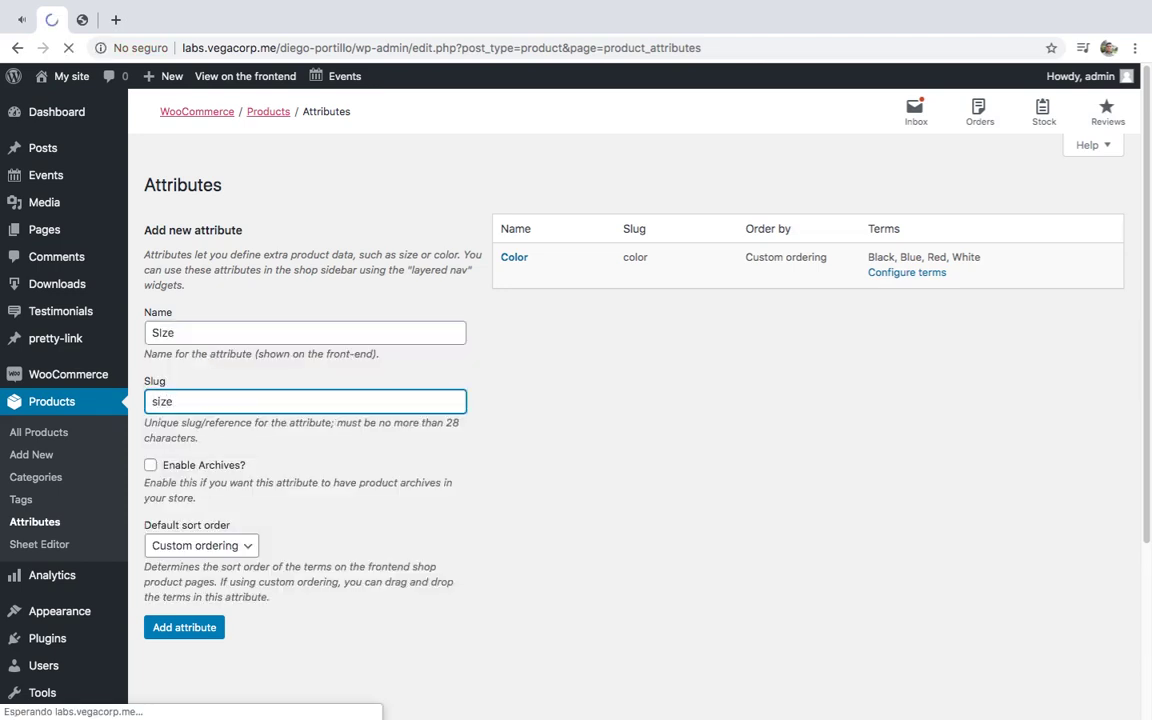
click(511, 302)
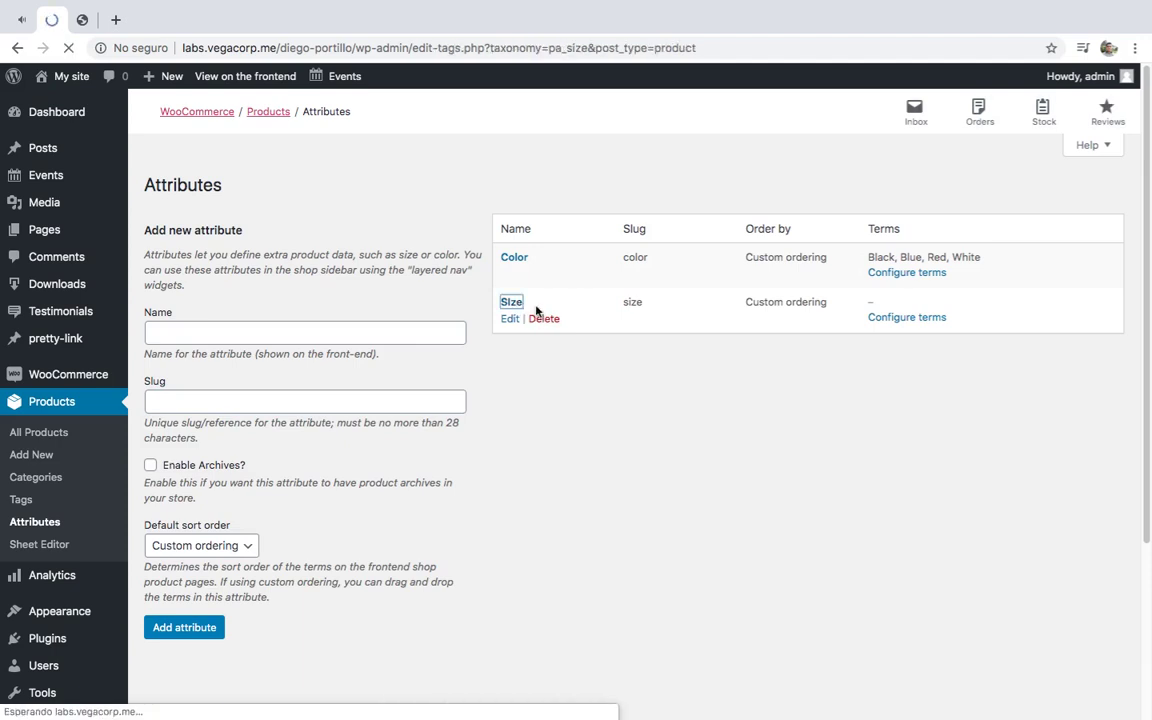
- Add the Size terms Large, Medium and Small
text(Large)
click(190, 710)
text(Medium)
key(Return)
text(Small)
key(Return)
- Open WP Sheet Editor's products spreadsheet and jump to the Product Color column
click(38, 432)
scroll(60, 640, down, 5)
mouse_move(70, 669)
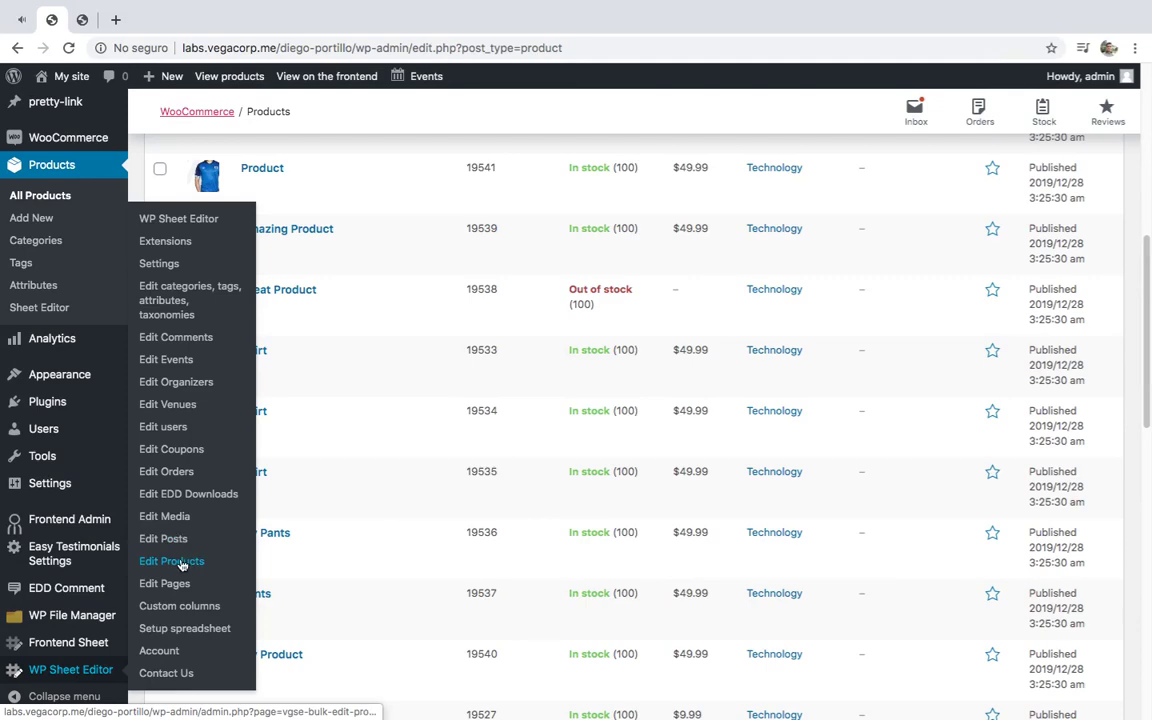
click(171, 561)
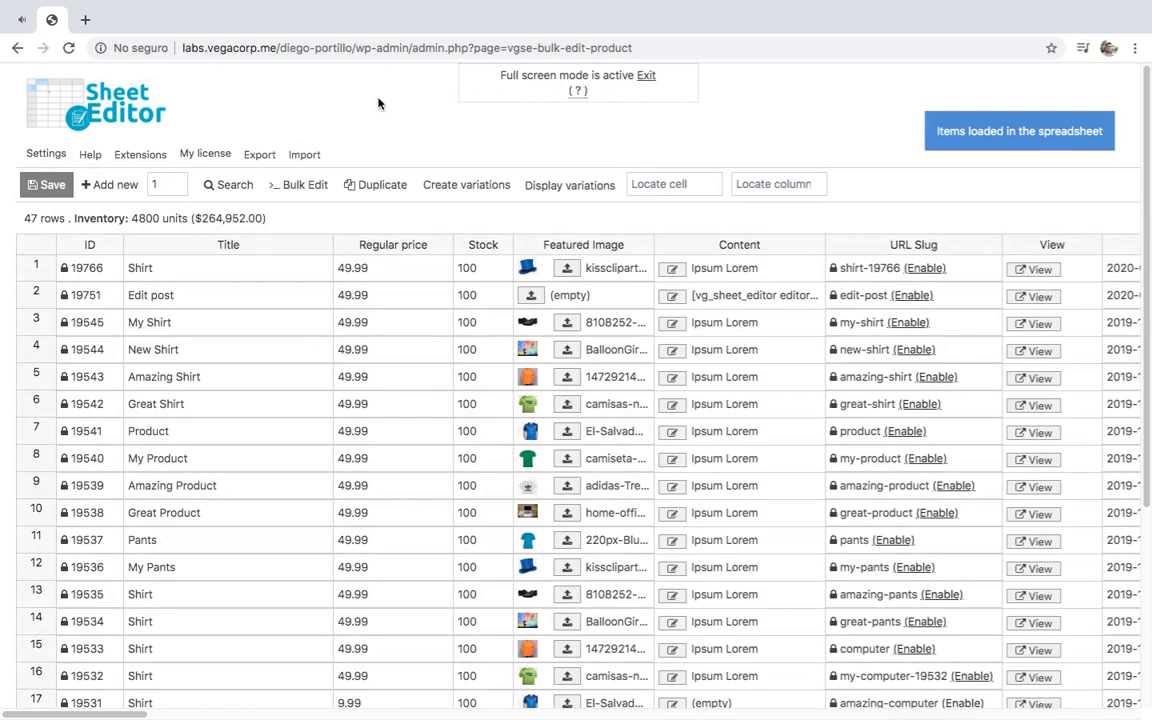
scroll(378, 103, right, 15)
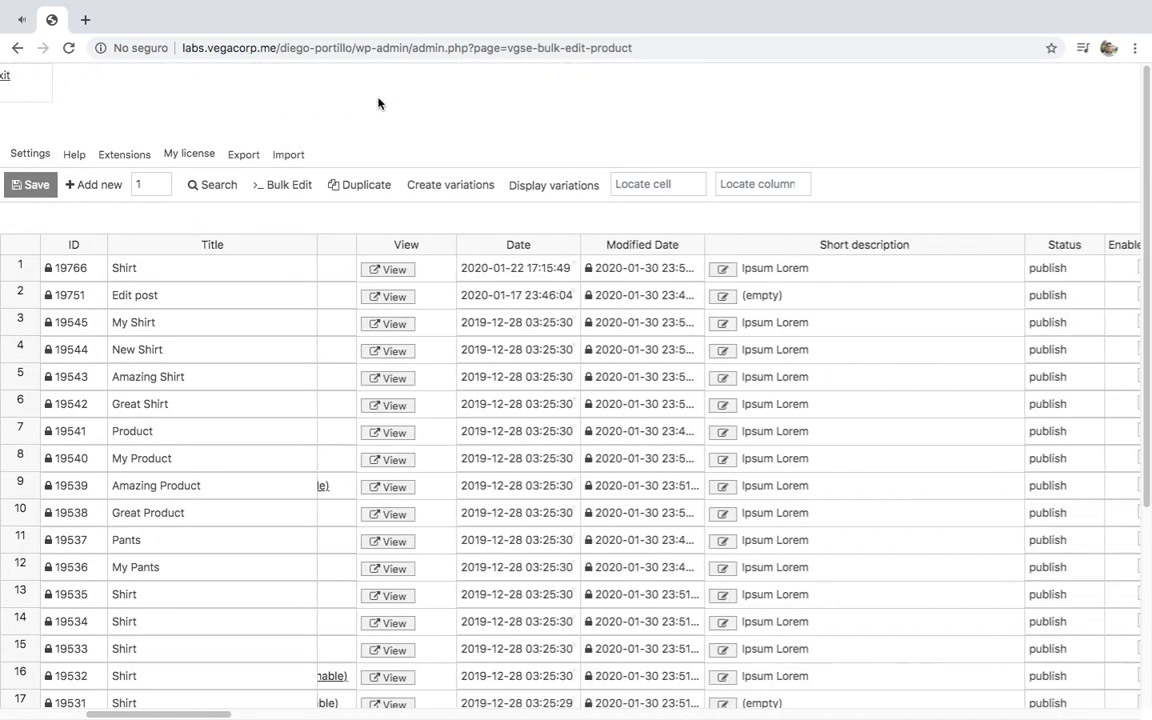
click(760, 184)
text(Color)
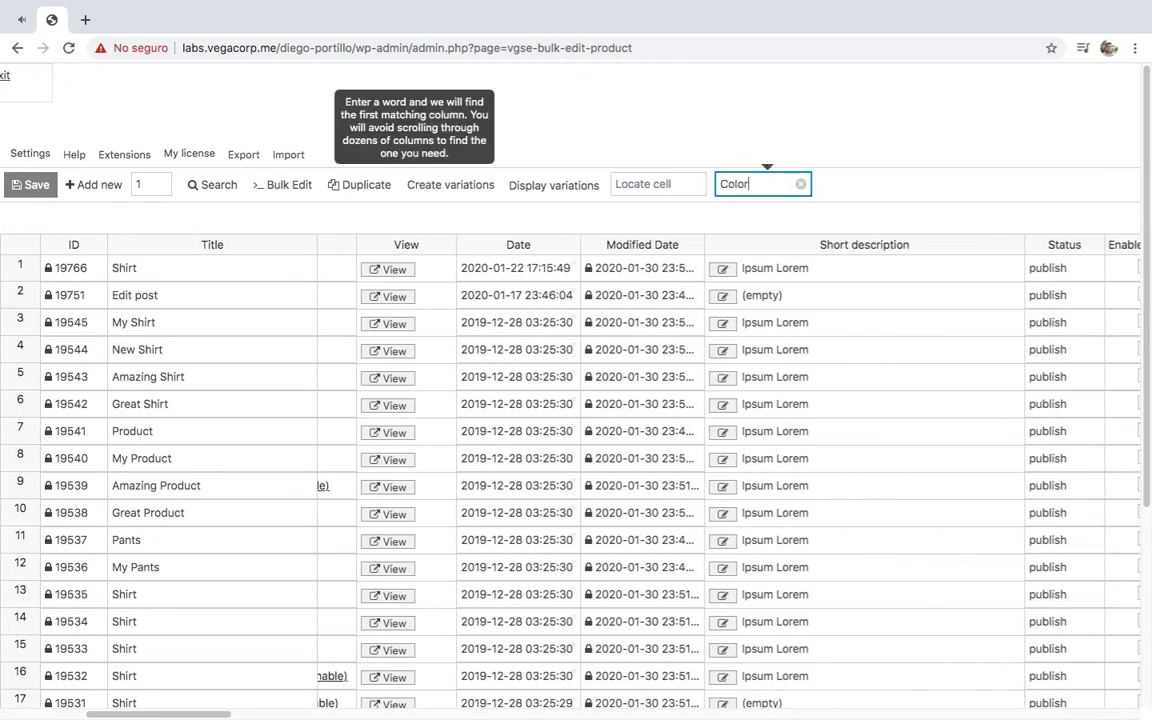
key(Return)
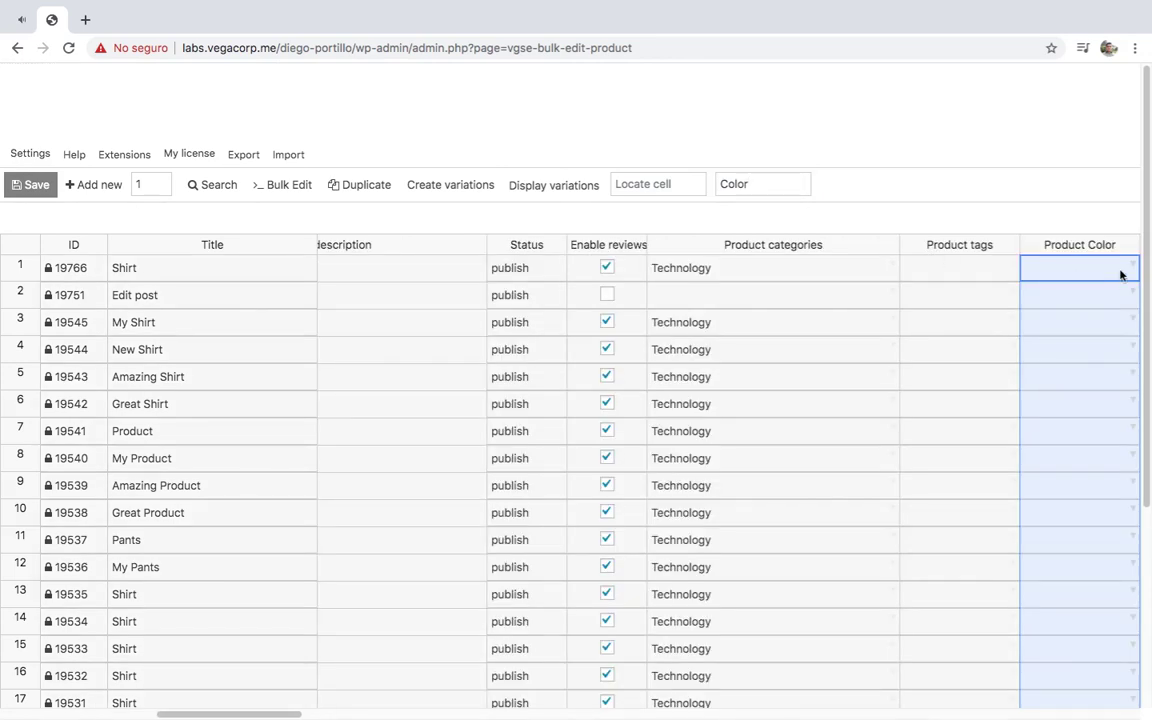
- Set Product Color to Red for row 1, White and Black for row 2, and fill row 3's colours down to row 6
click(1054, 276)
key(Right)
key(Right)
key(Right)
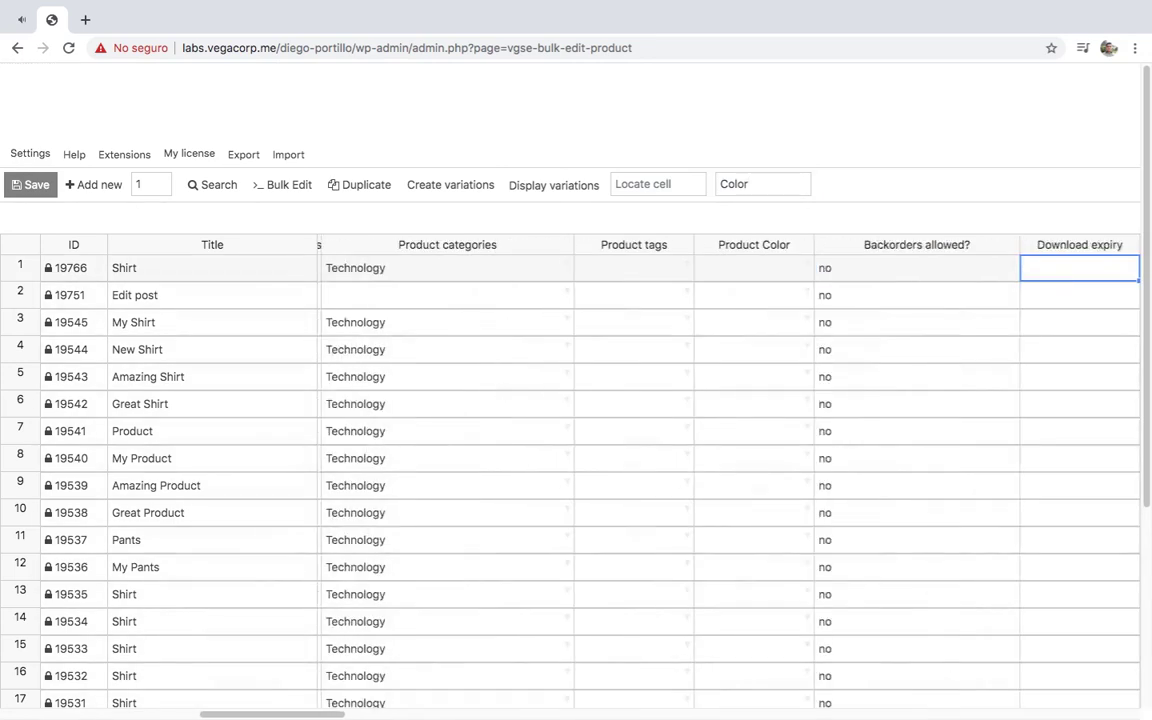
click(637, 278)
double_click(676, 270)
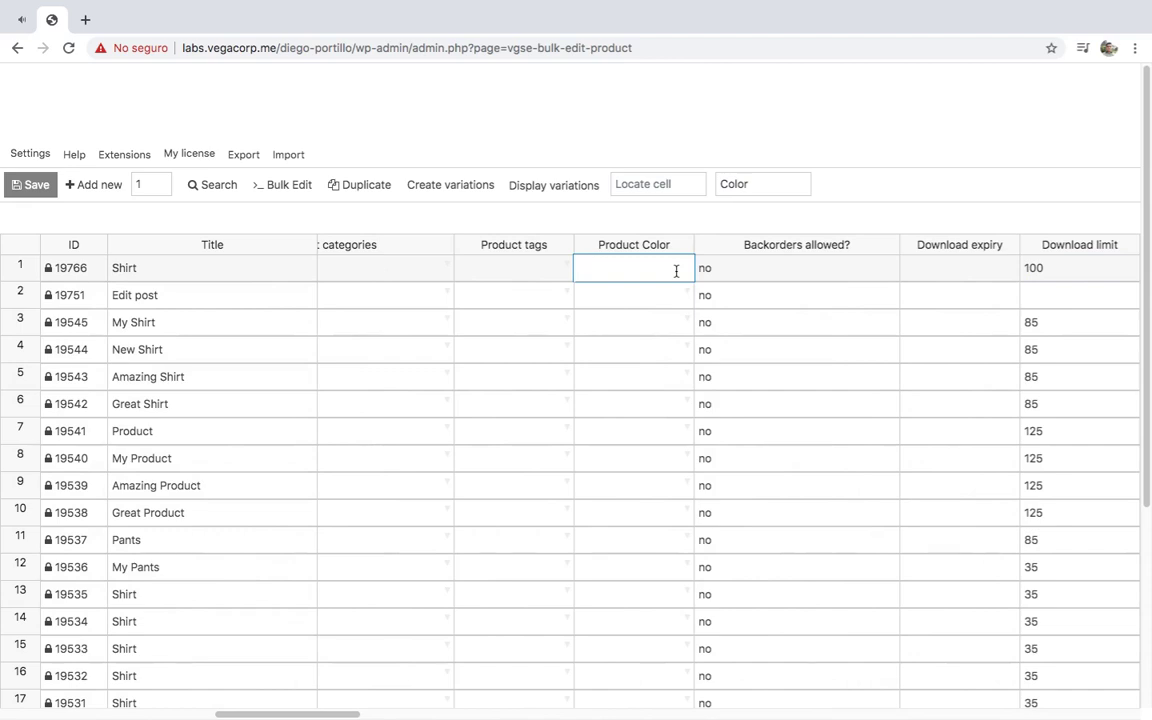
text(Red)
click(655, 293)
double_click(655, 293)
text(White, Blac)
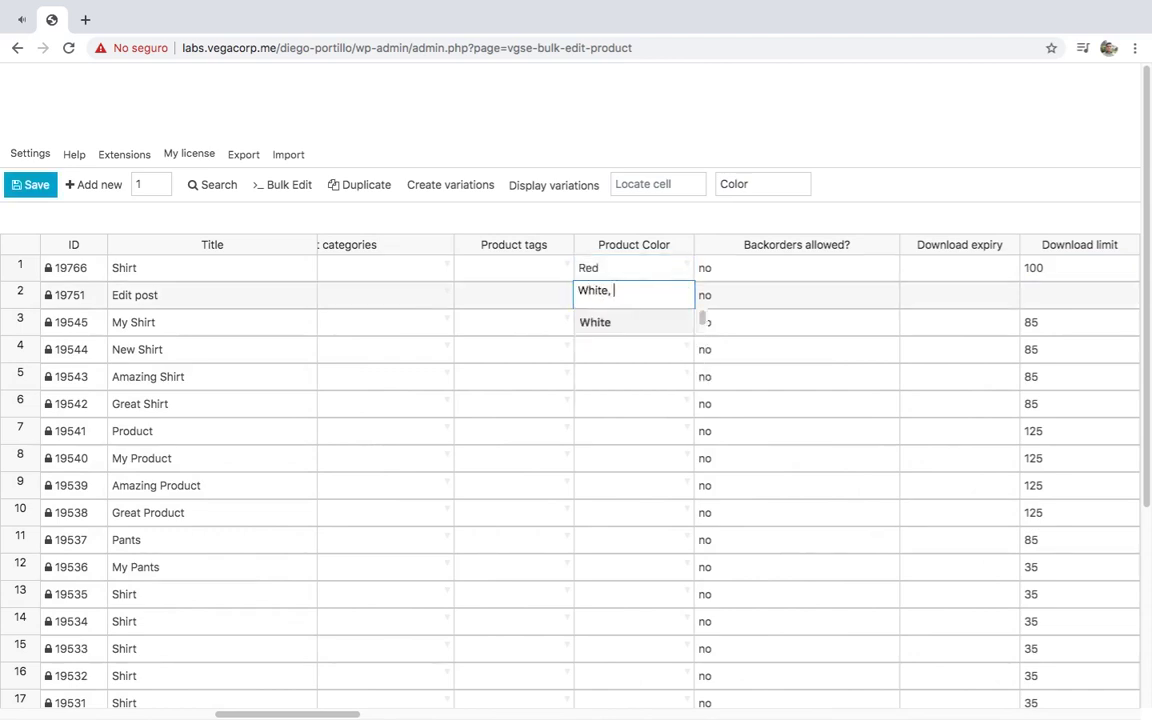
text(k)
key(Return)
click(685, 317)
key(Down)
key(Return)
drag(692, 334, 674, 386)
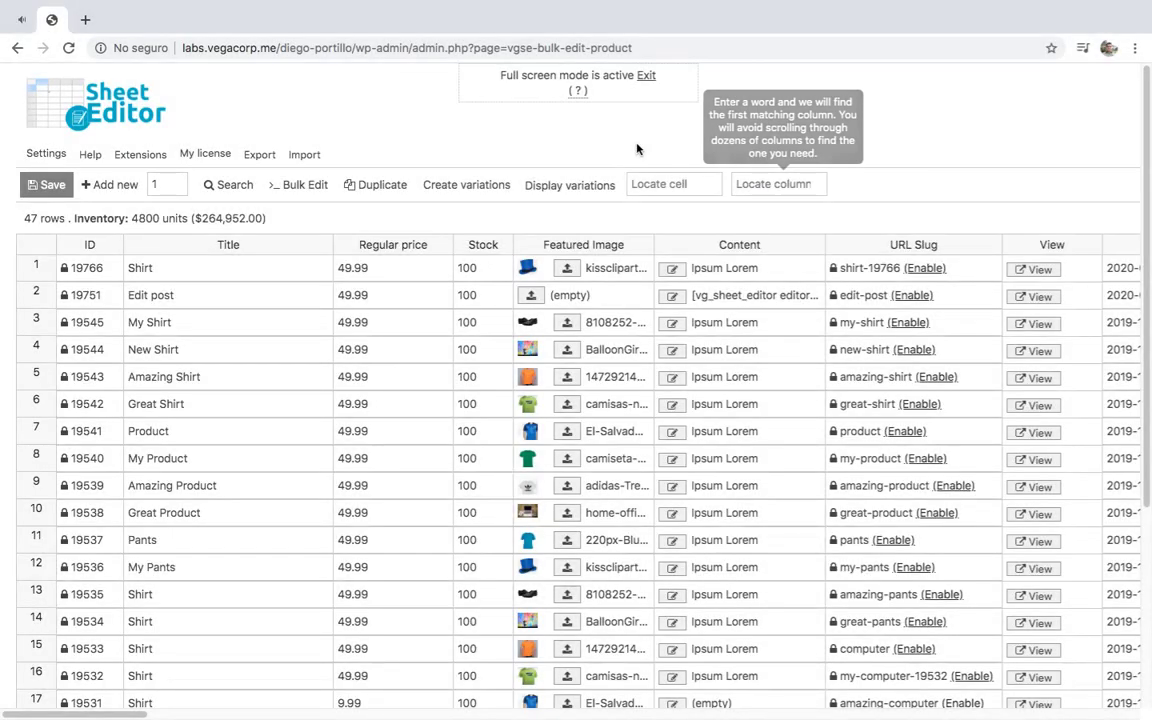
- Locate the Type column and set rows 1 and 2 to variable
click(766, 188)
text(type)
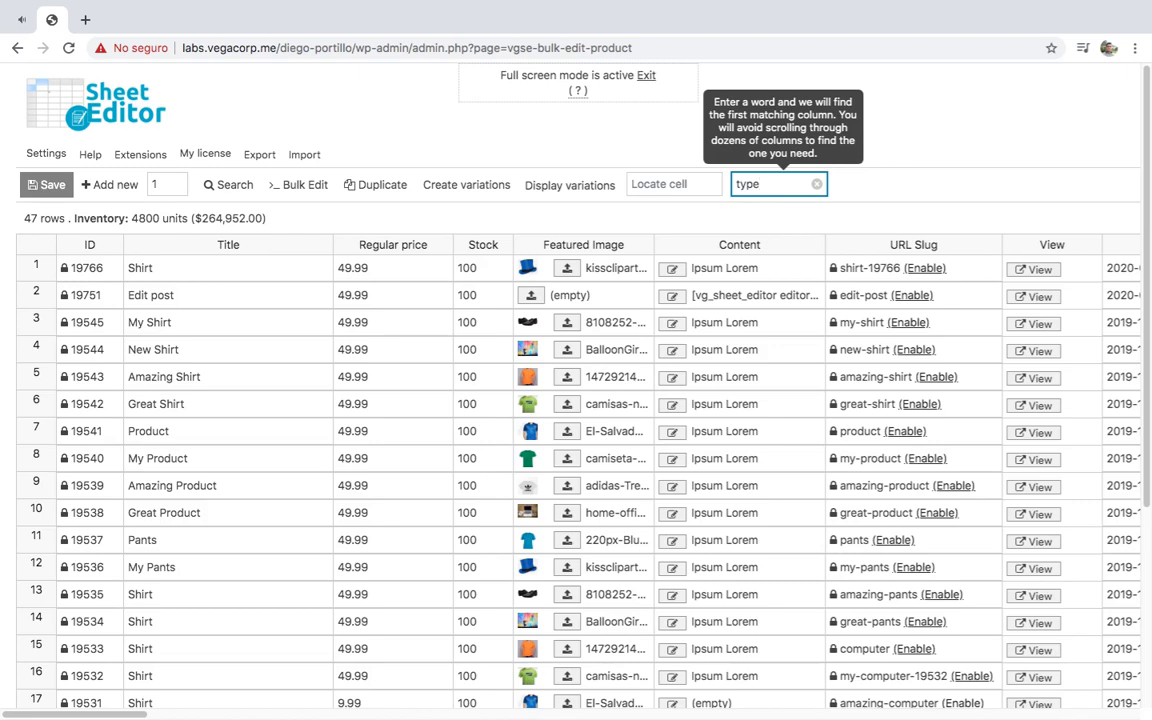
key(Return)
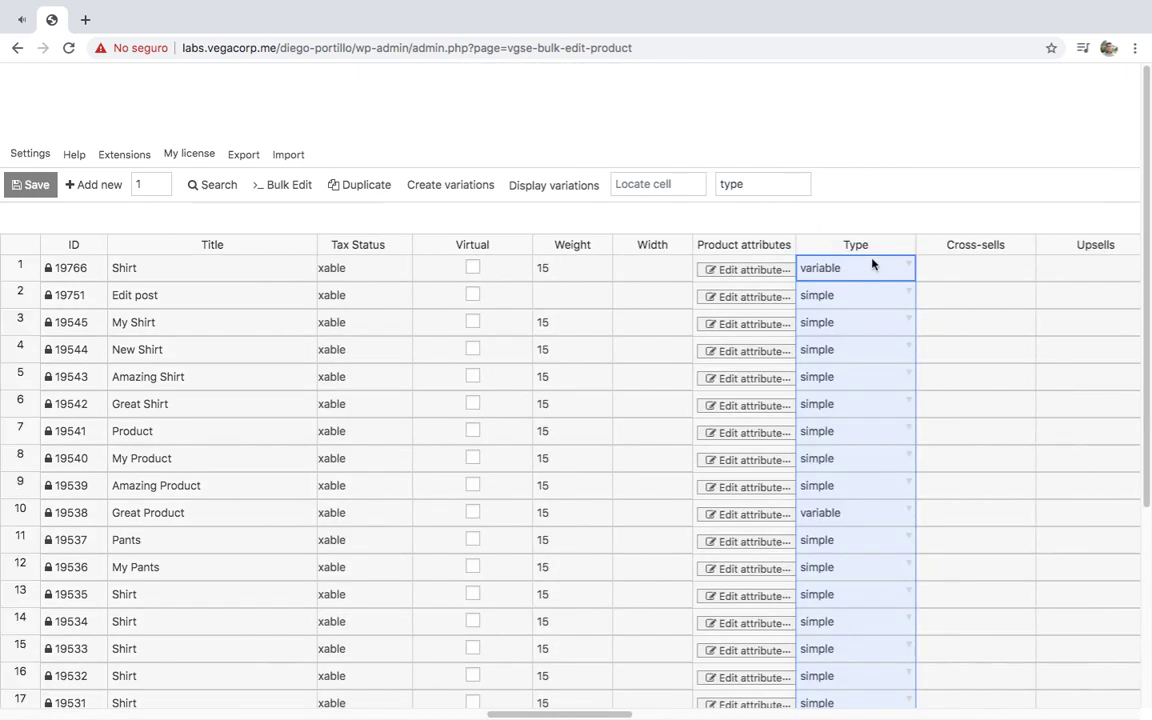
text(variable)
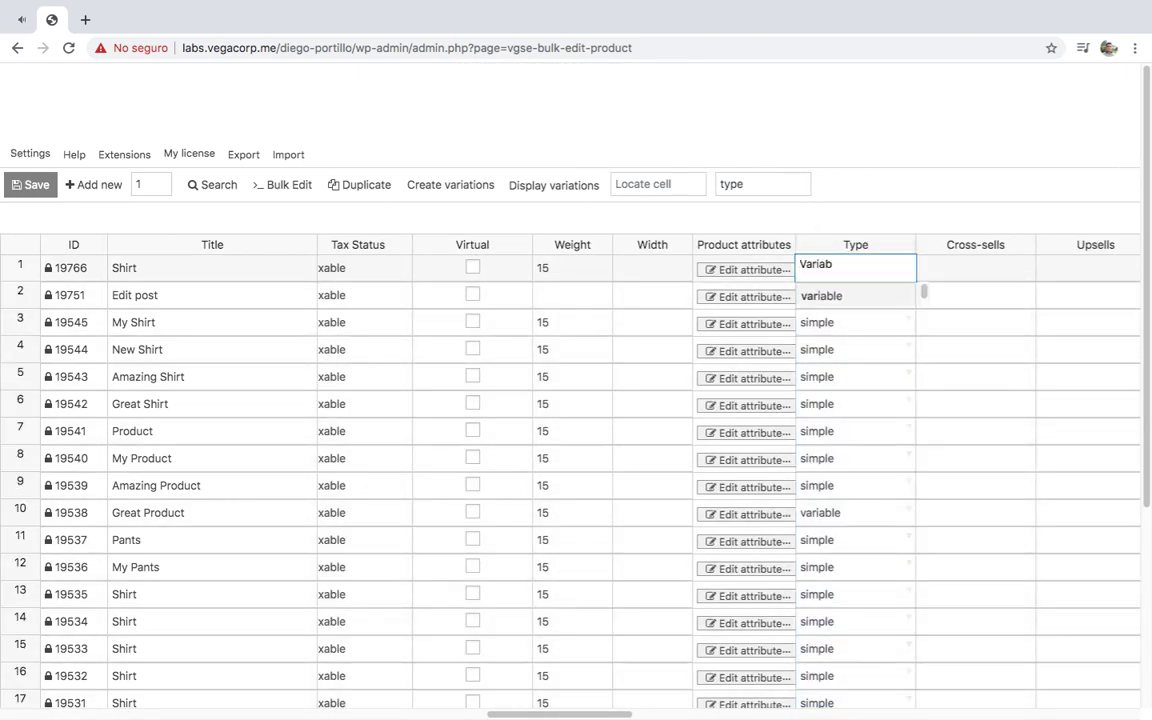
key(Return)
text(variable)
key(Return)
- Set rows 6 and 8–11 to variable and save the changes
key(Down)
key(Down)
key(Down)
text(variable)
key(Return)
key(Down)
text(variable)
key(Return)
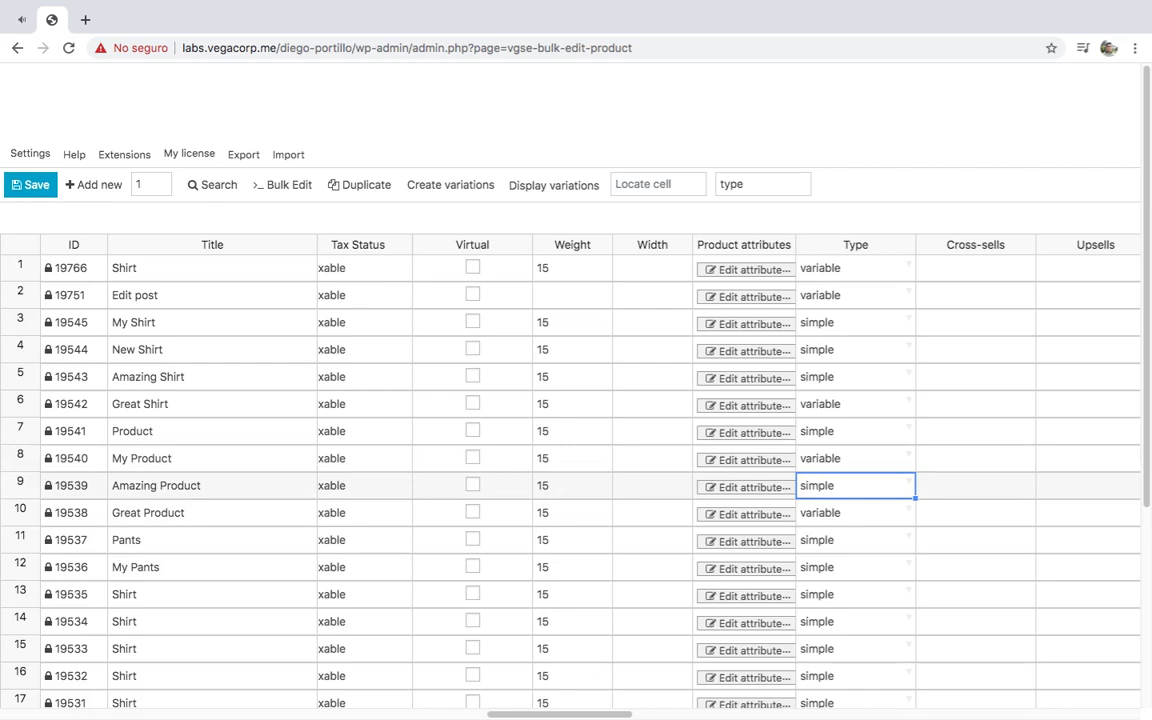
key(Up)
drag(913, 472, 887, 545)
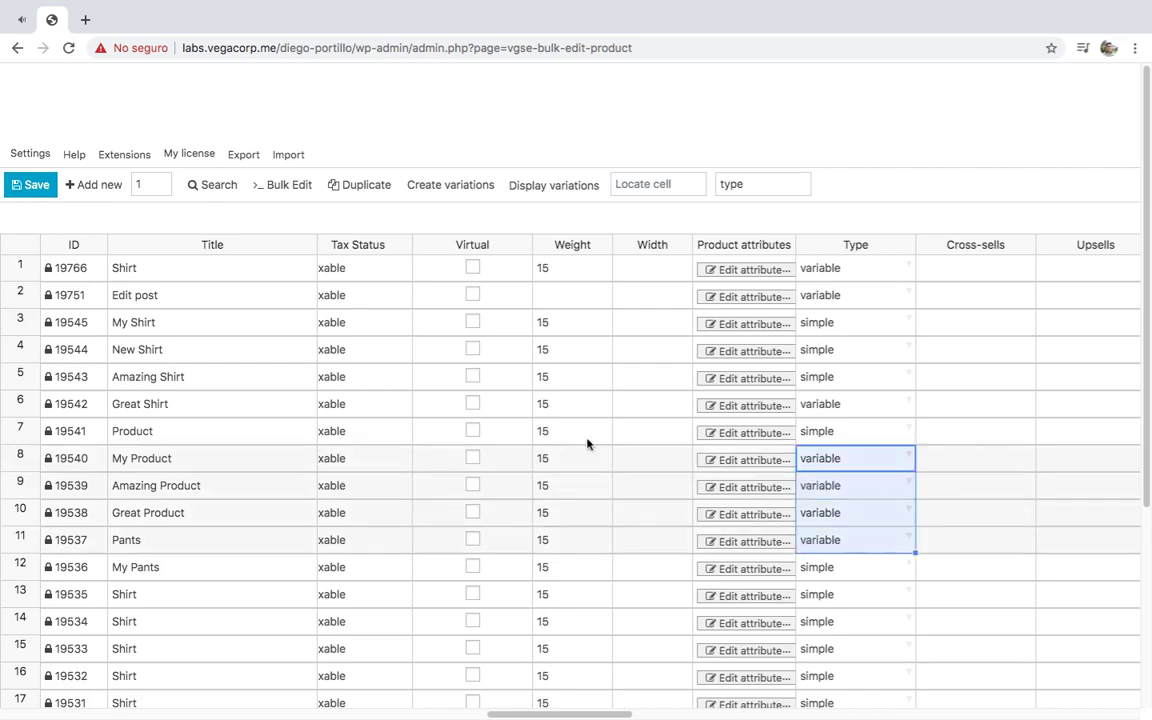
click(42, 192)
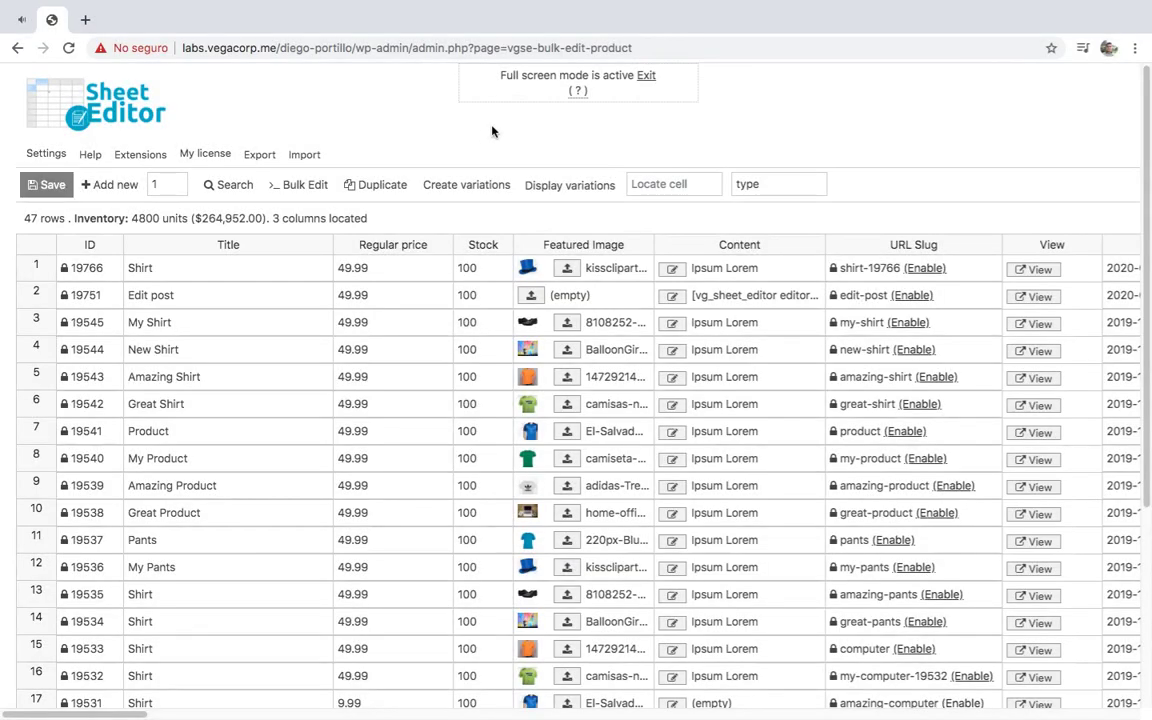
- Open Bulk Edit and restrict the rows to products matching the search 'shir'
click(305, 185)
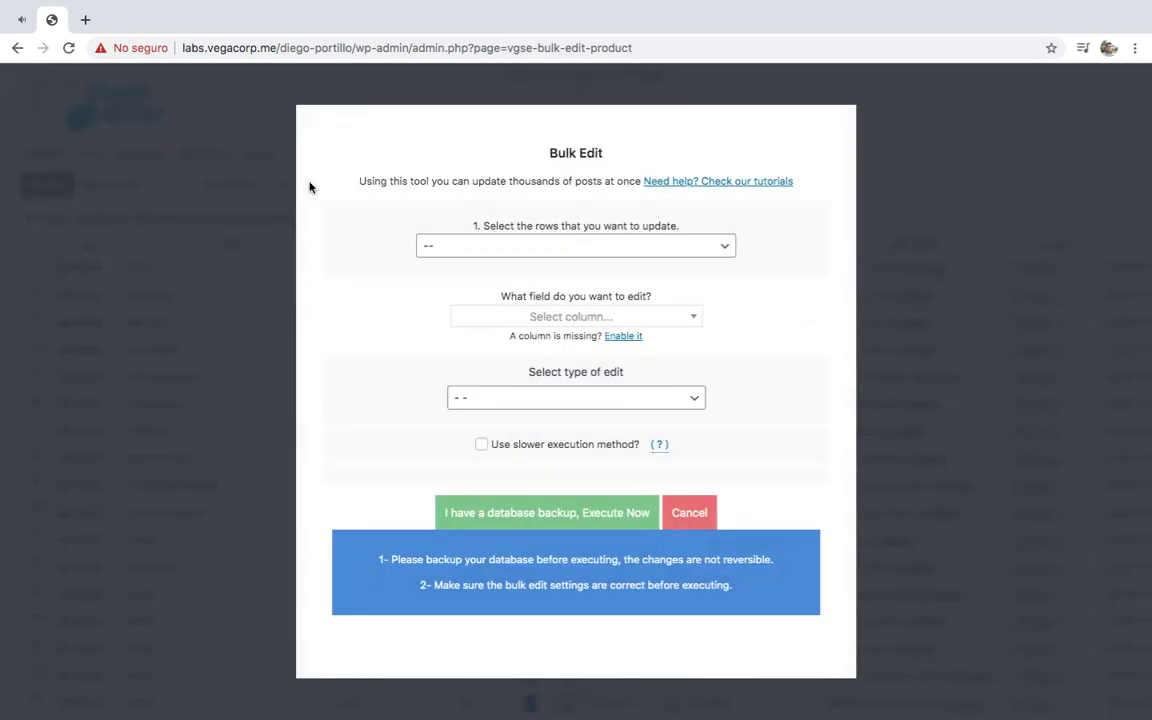
click(580, 250)
click(580, 260)
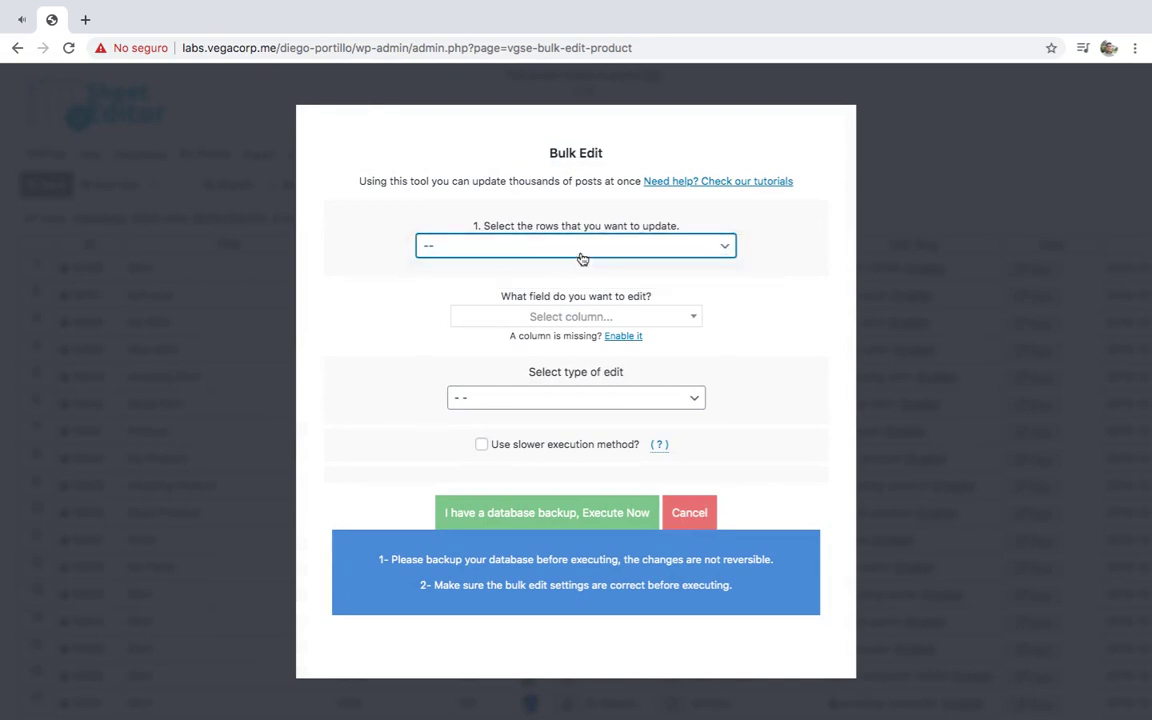
click(589, 250)
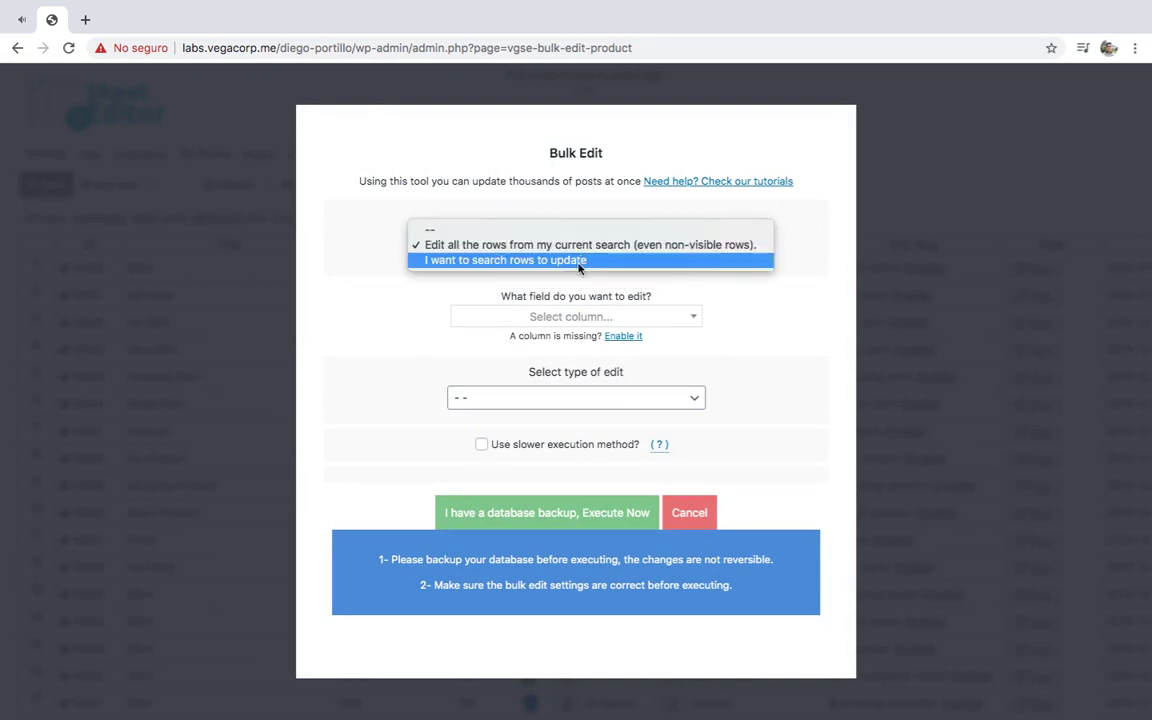
click(580, 260)
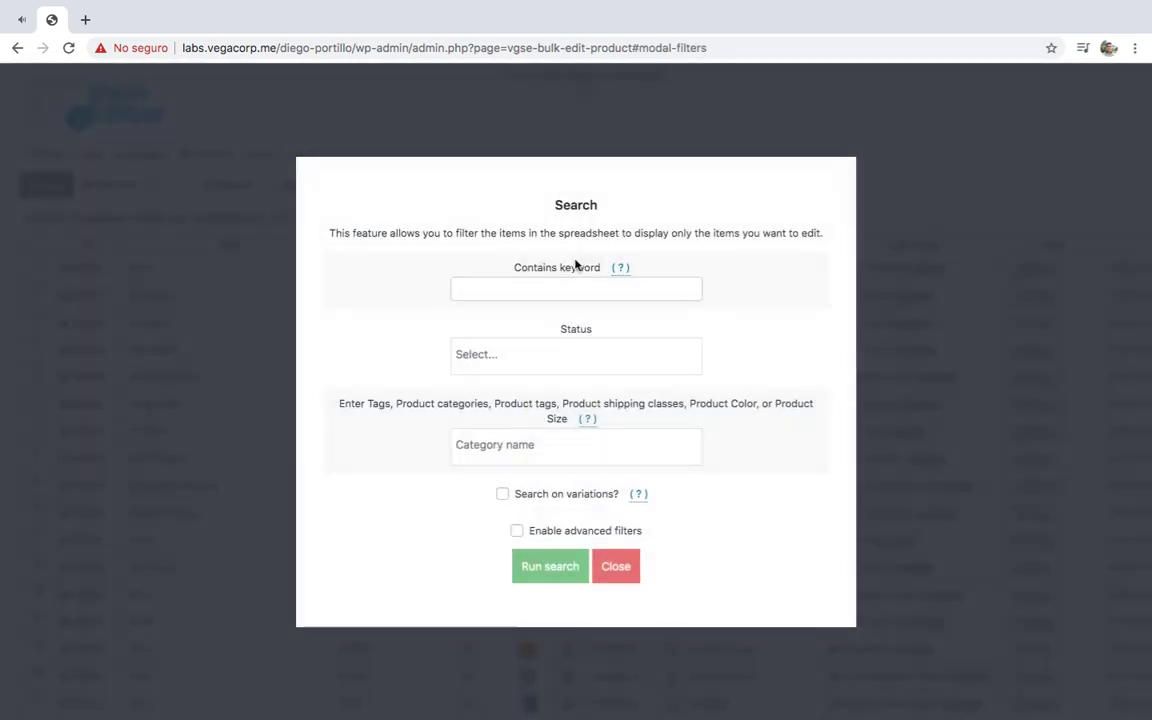
click(570, 282)
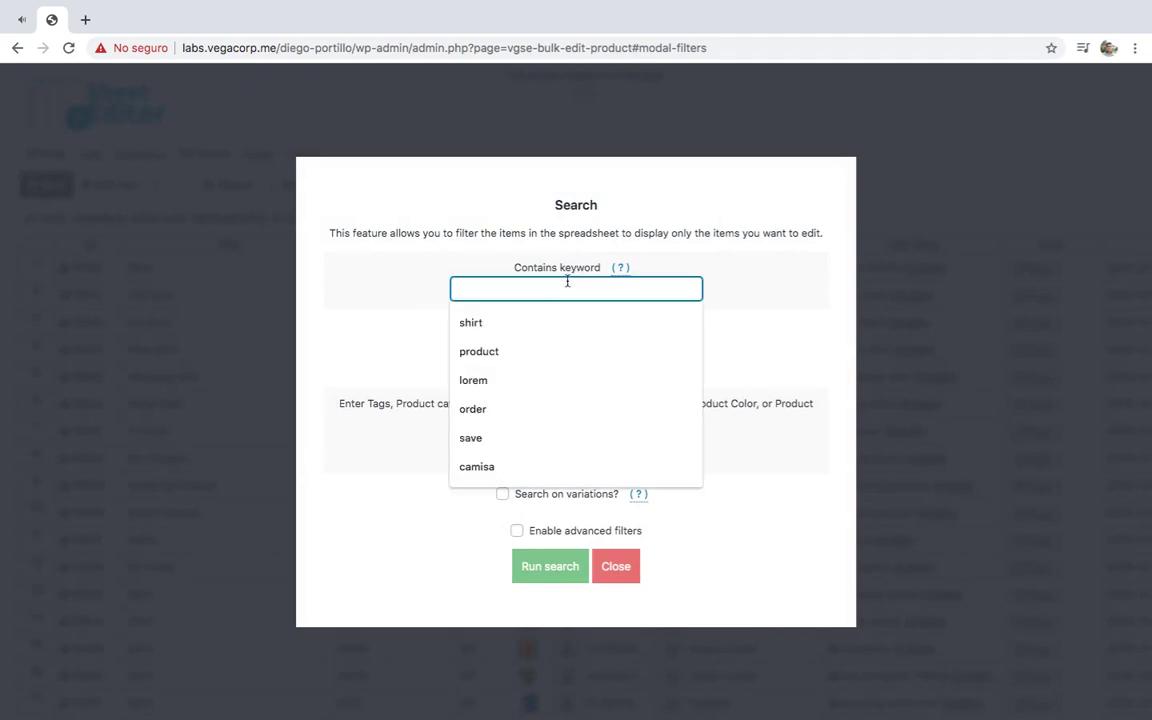
text(shirt)
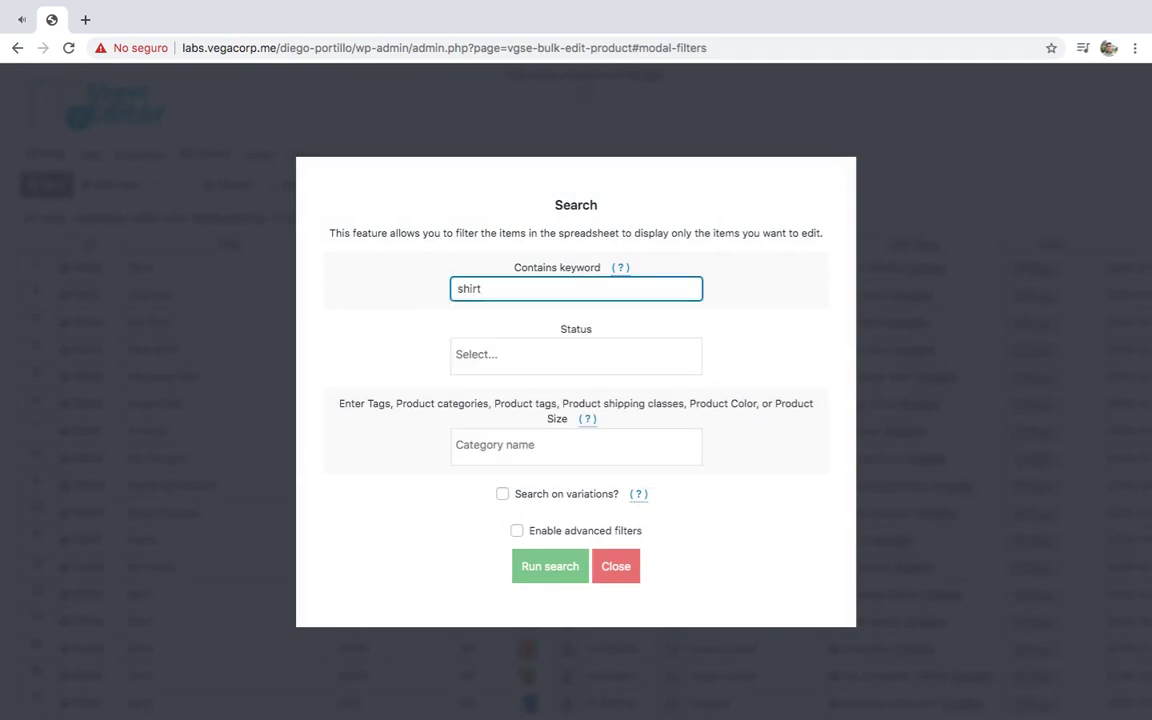
click(566, 571)
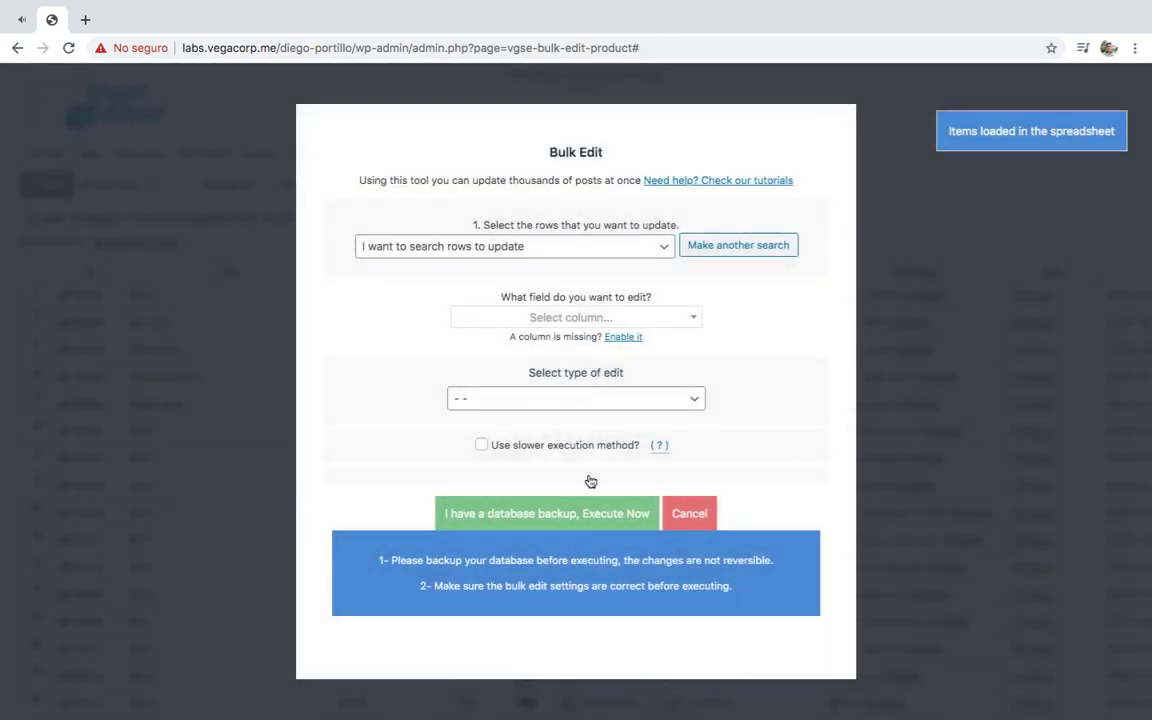
- Bulk-set the Type field to variable for the matched shirts and execute
click(590, 318)
text(typ)
click(554, 432)
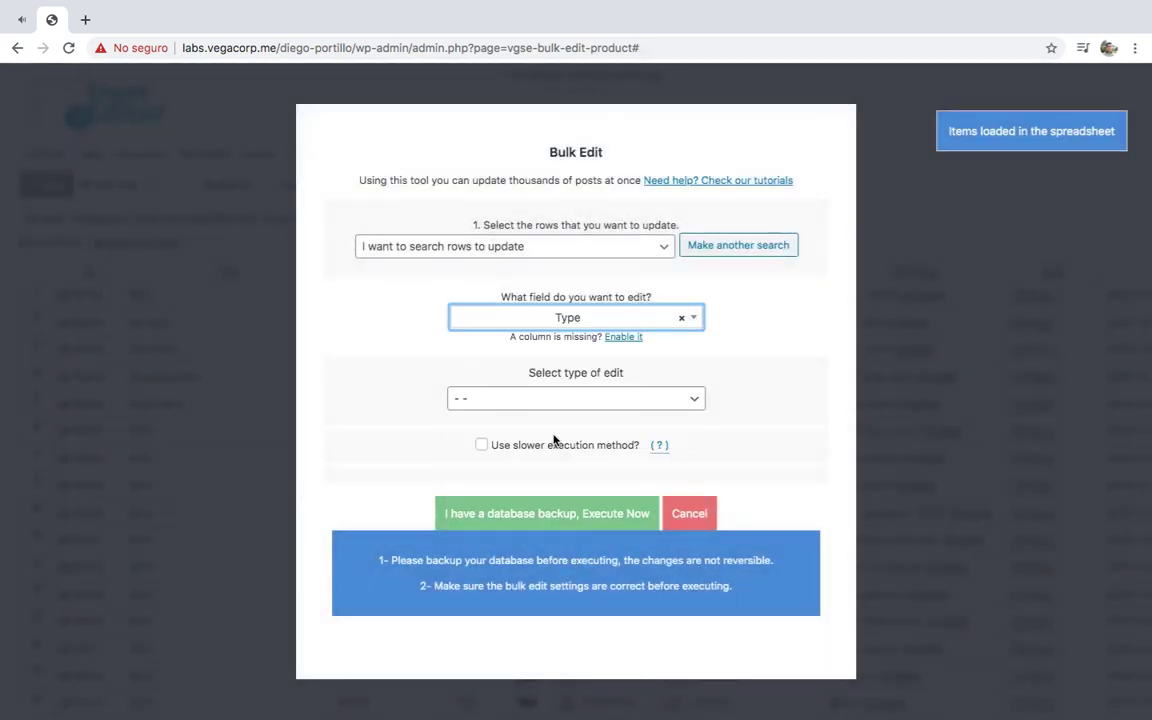
click(556, 398)
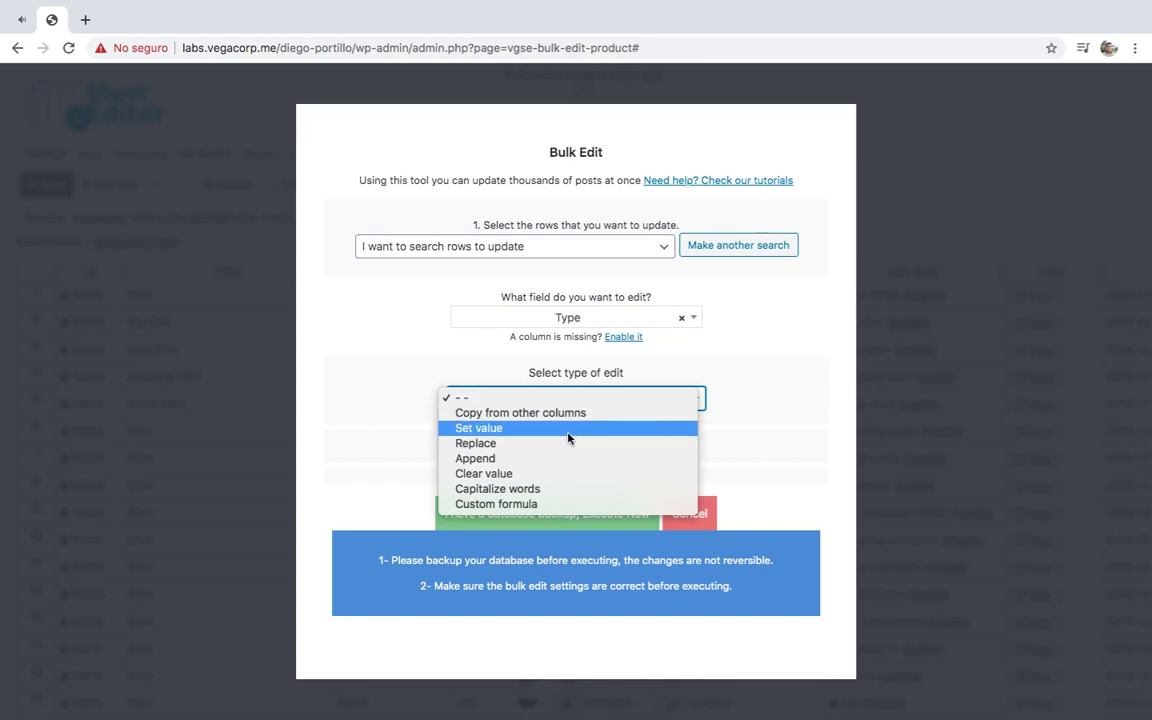
click(568, 432)
click(568, 436)
text(variable)
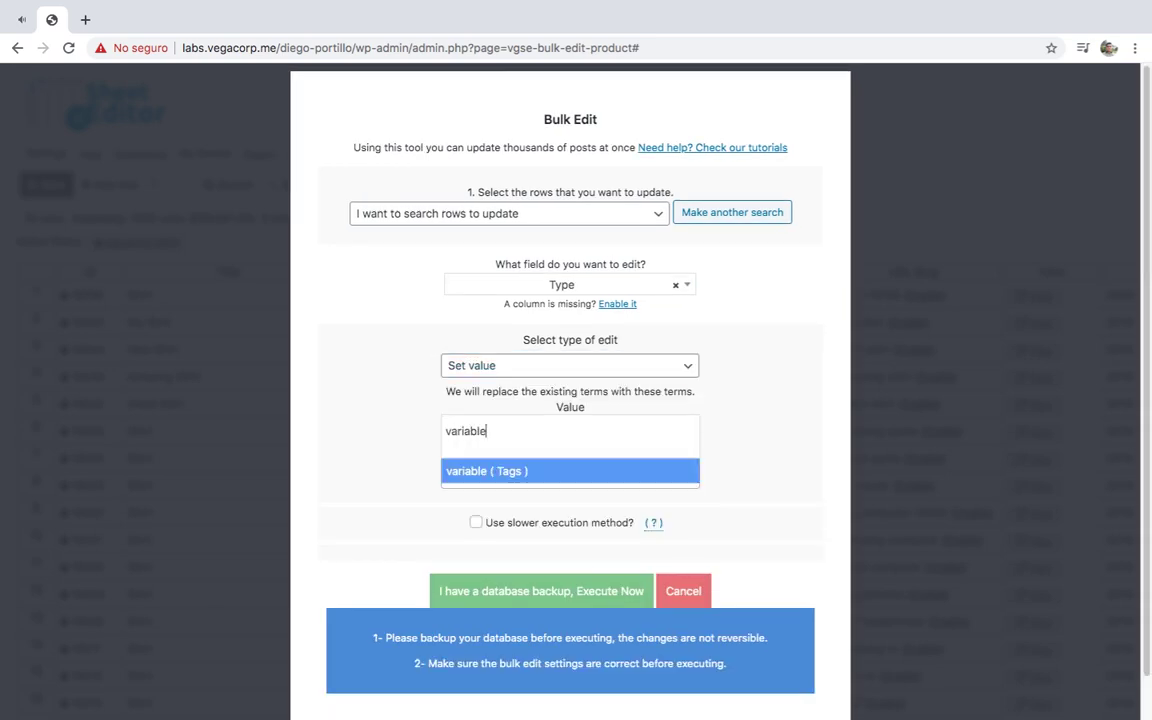
click(572, 470)
click(576, 517)
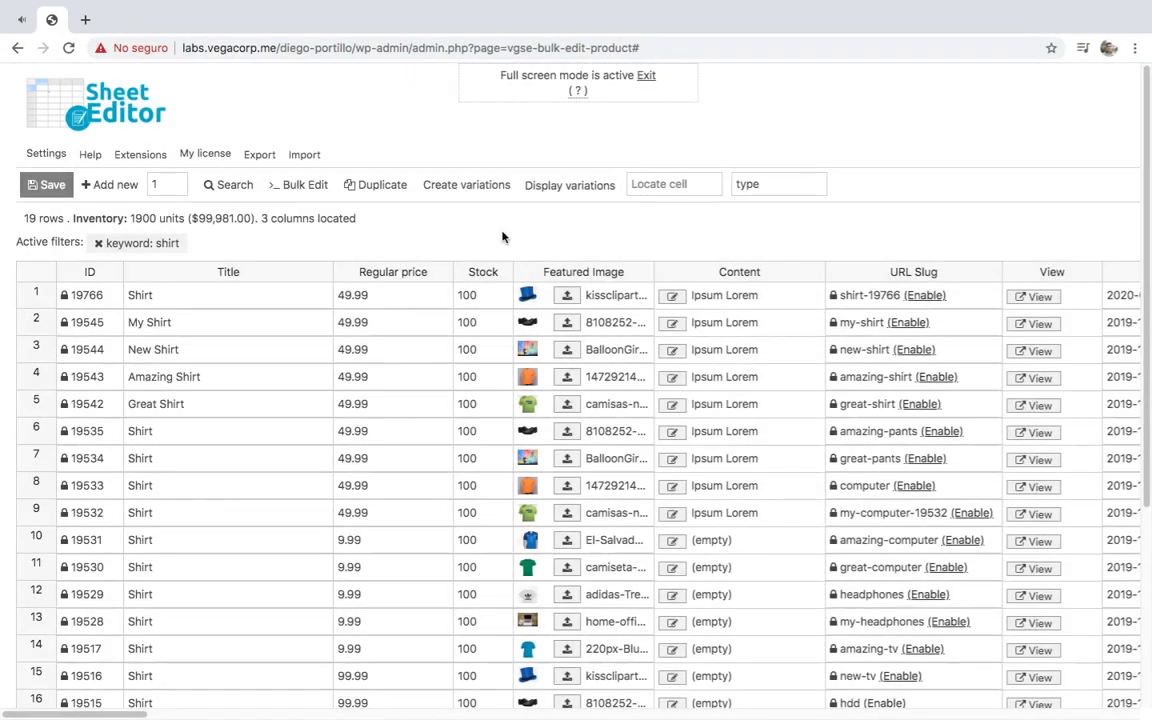
- Fill Product Color for rows 1–5 with combinations like 'Black, White', 'Red, Blue' and 'Black, Blue, Red'
click(785, 184)
text(color)
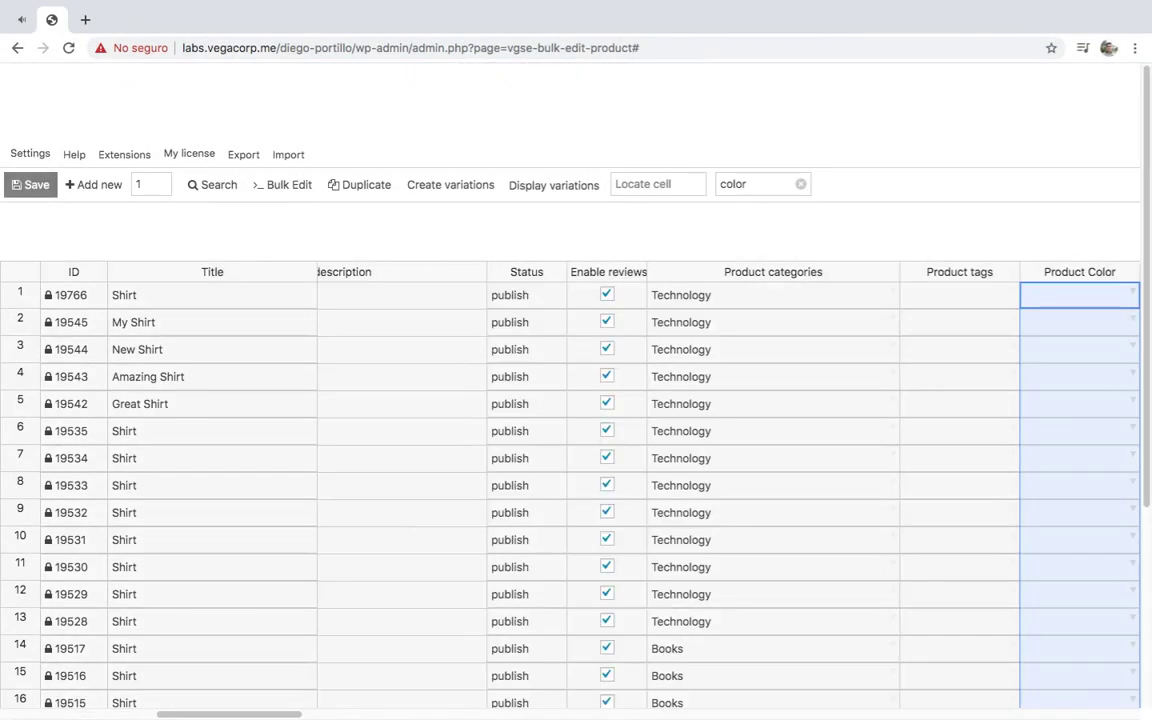
click(815, 295)
text(Black, White)
key(Return)
text(Red, Blue)
key(Return)
text(Blue, WHit)
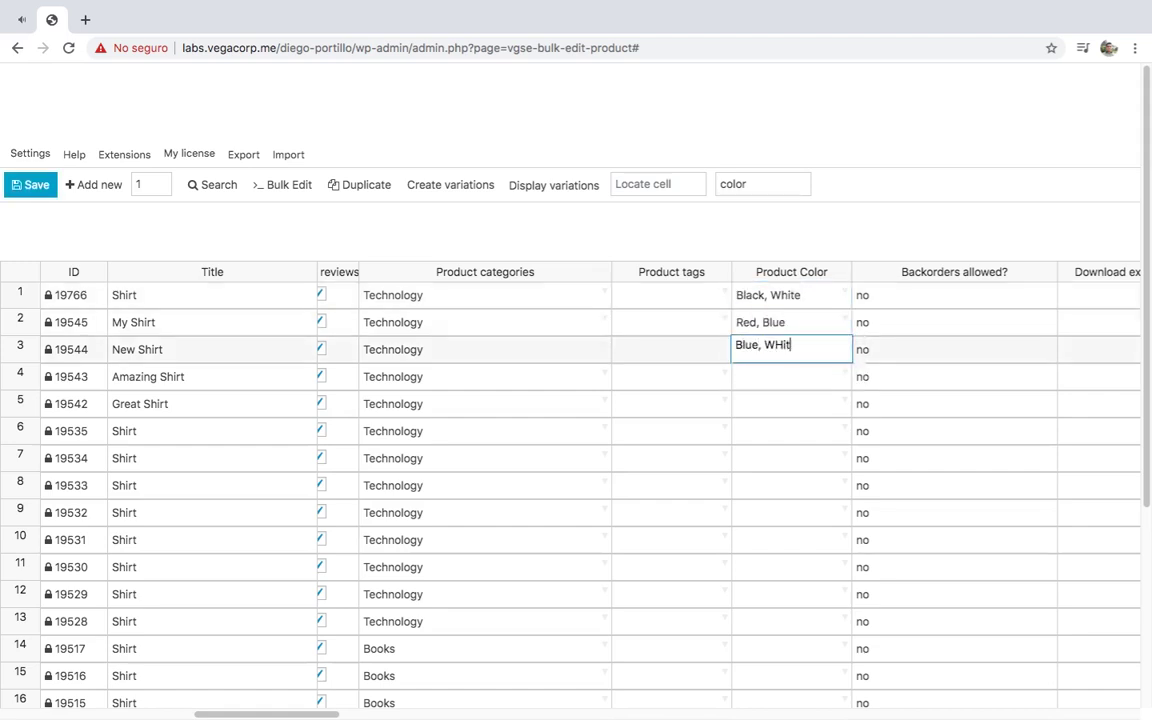
key(Return)
text(Black, Red, White)
key(Return)
text(Black, Blue, Red)
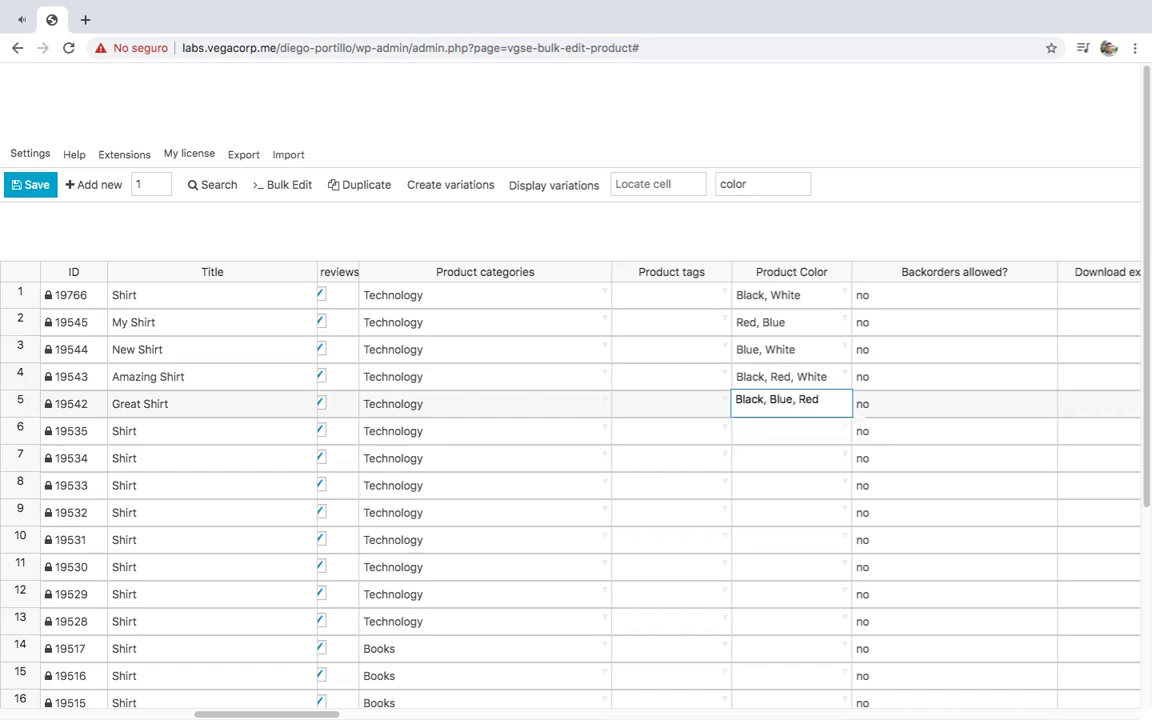
key(Return)
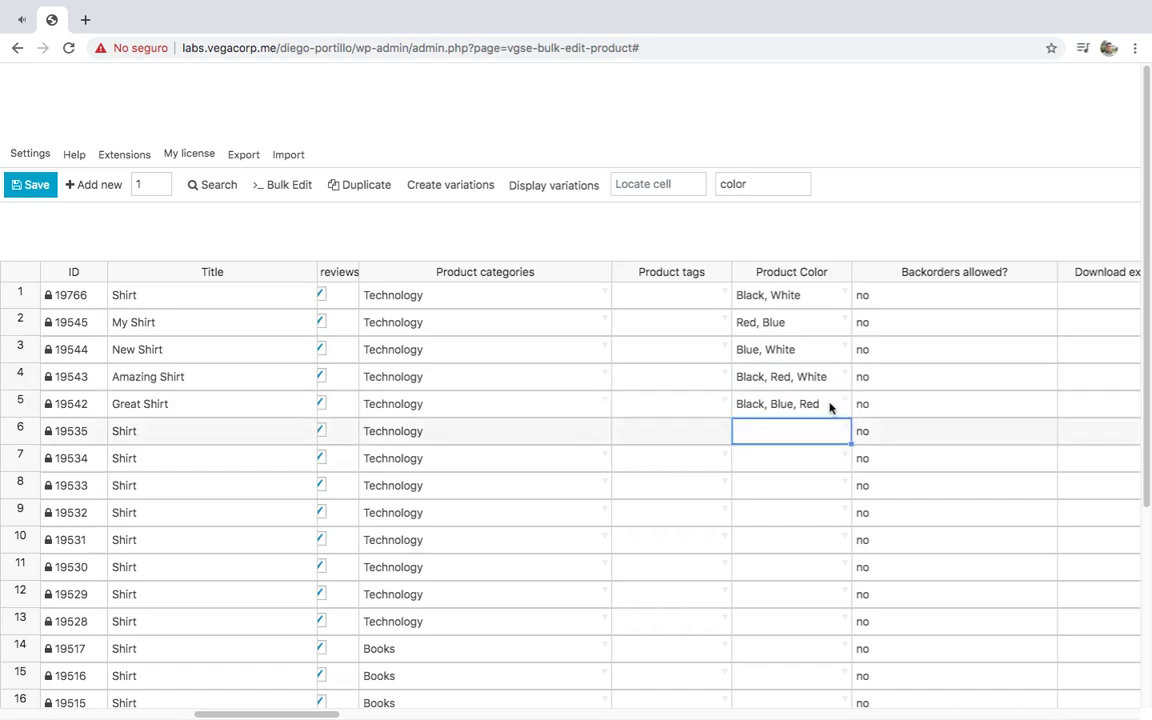
- Copy row 5's colours down to row 11 and set rows 12–19 to Select all
drag(838, 478, 818, 548)
scroll(818, 532, down, 5)
click(812, 306)
text(Selec)
click(818, 336)
drag(850, 322, 845, 540)
scroll(967, 448, up, 2)
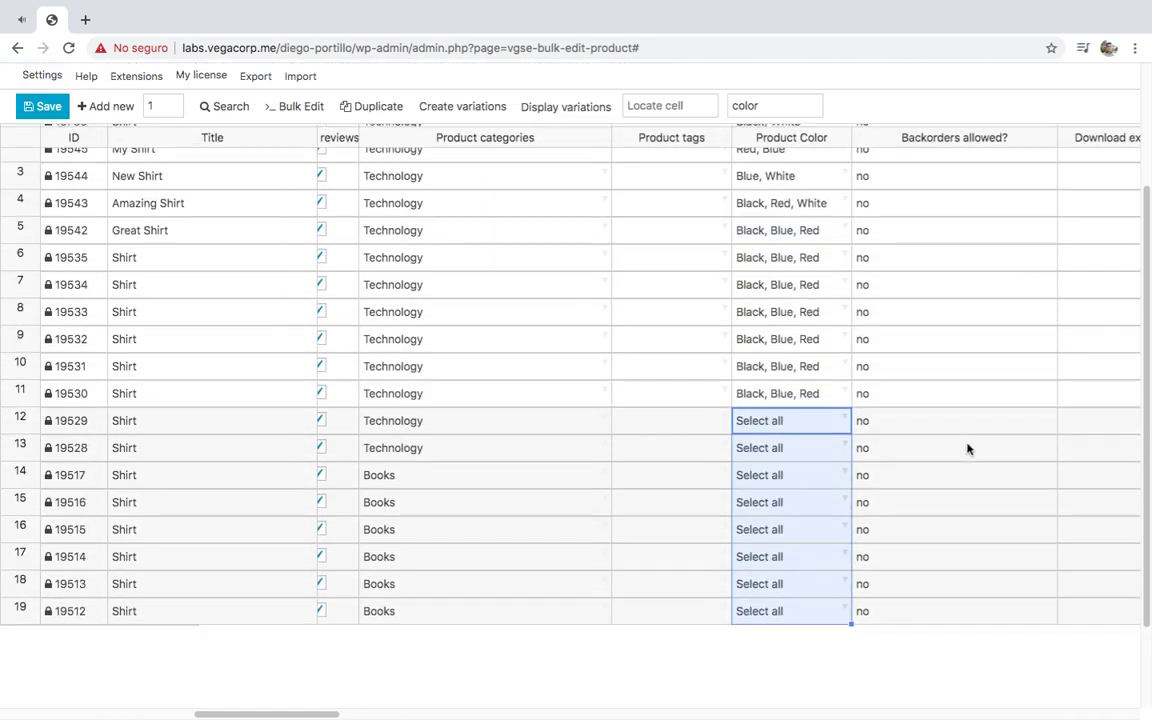
- Start locating the Size column by entering 'si' in the column finder
click(777, 106)
key(BackSpace)
key(BackSpace)
key(BackSpace)
key(BackSpace)
key(BackSpace)
text(size)
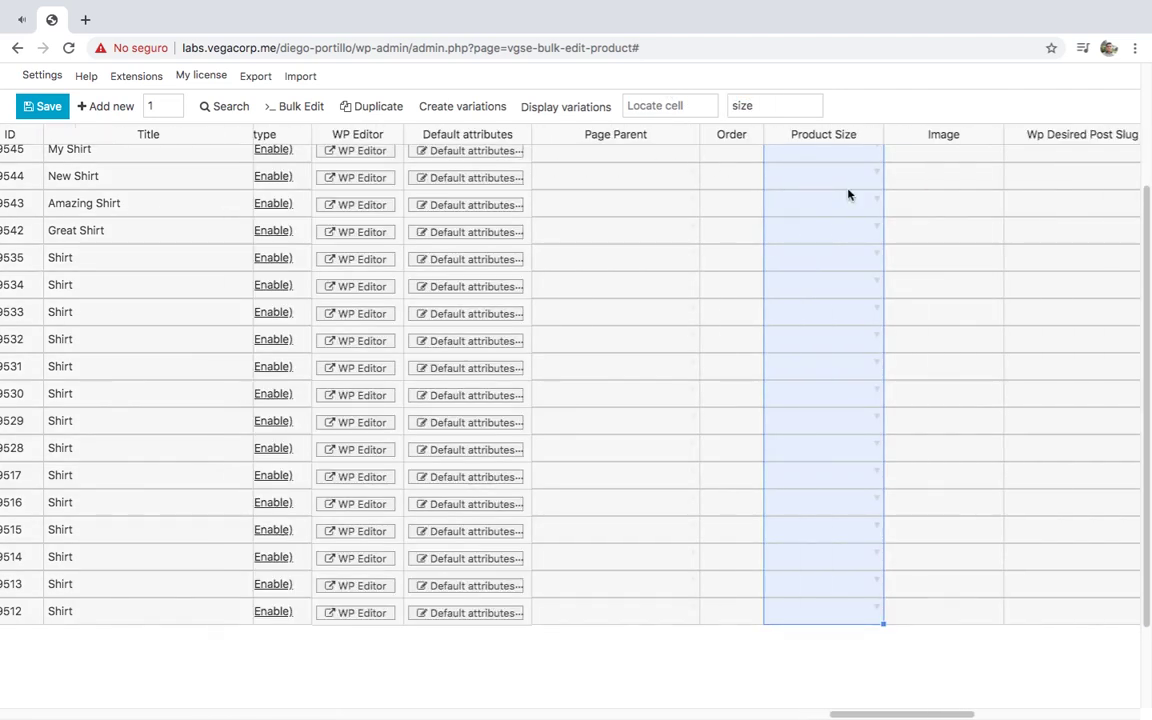
- Enter Product Sizes for rows 1–3 (Medium, Small; Large, Medium, Small; Small, Large) and copy row 3's sizes downward
scroll(861, 174, up, 3)
click(851, 300)
text(Medium, Small)
key(Return)
text(Large, )
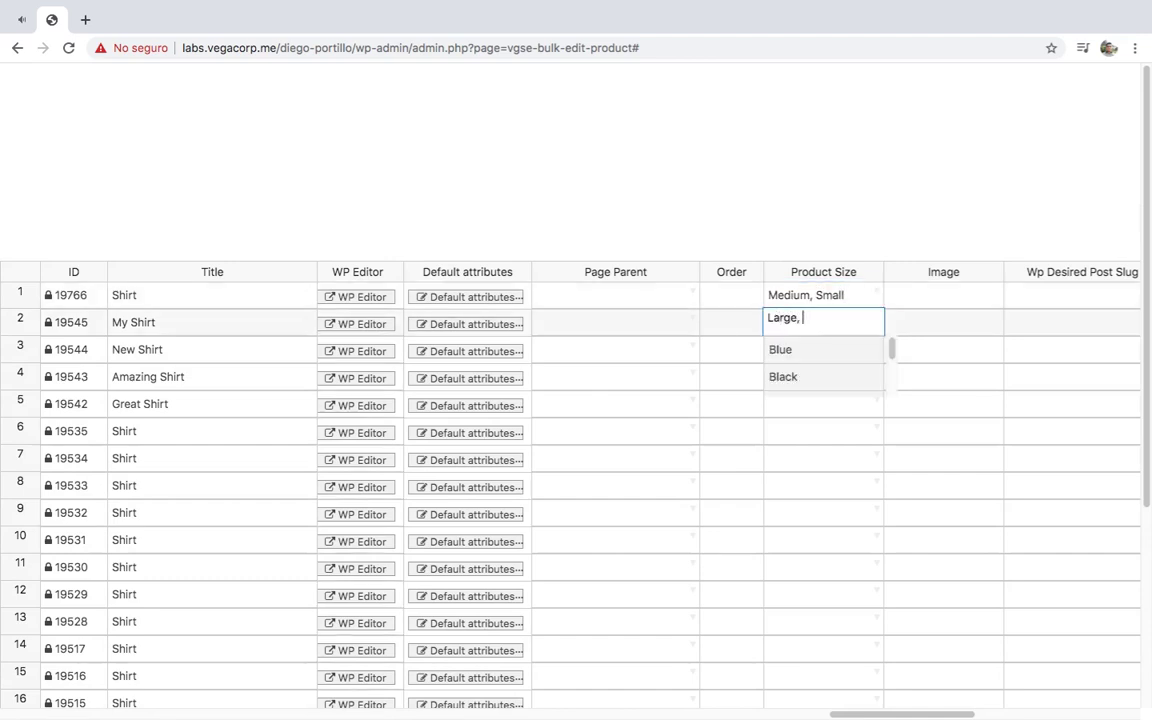
text(Medium, Small)
key(Return)
text(Small)
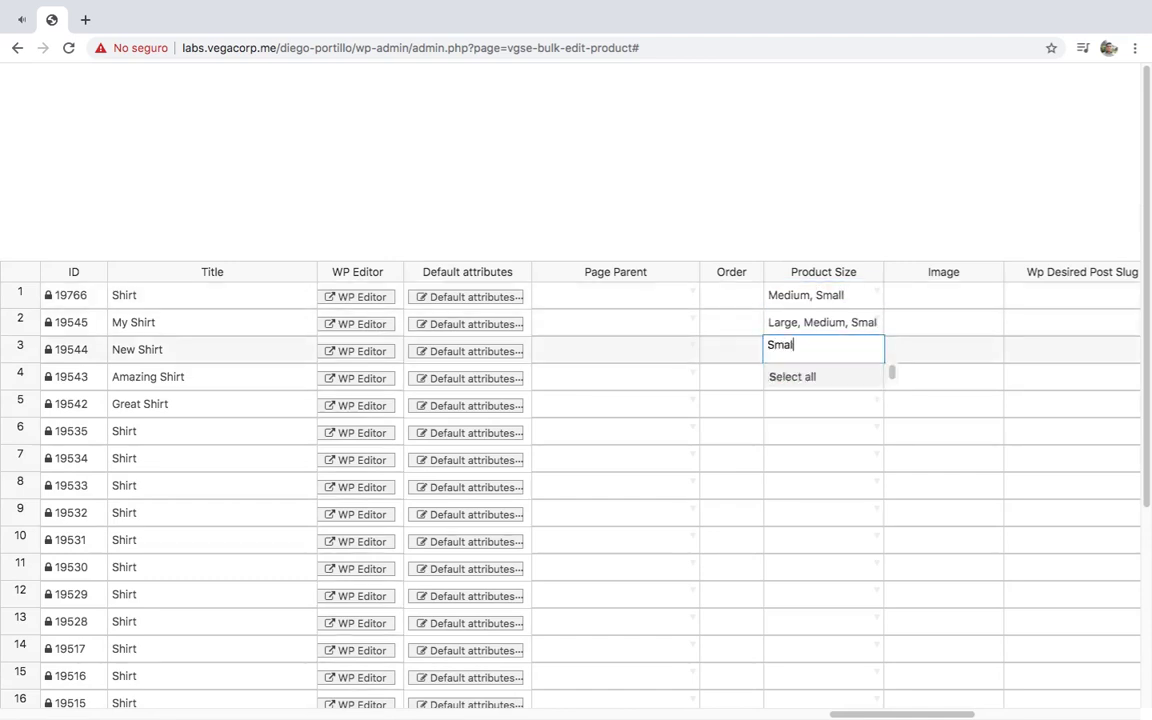
text(, Large)
key(Return)
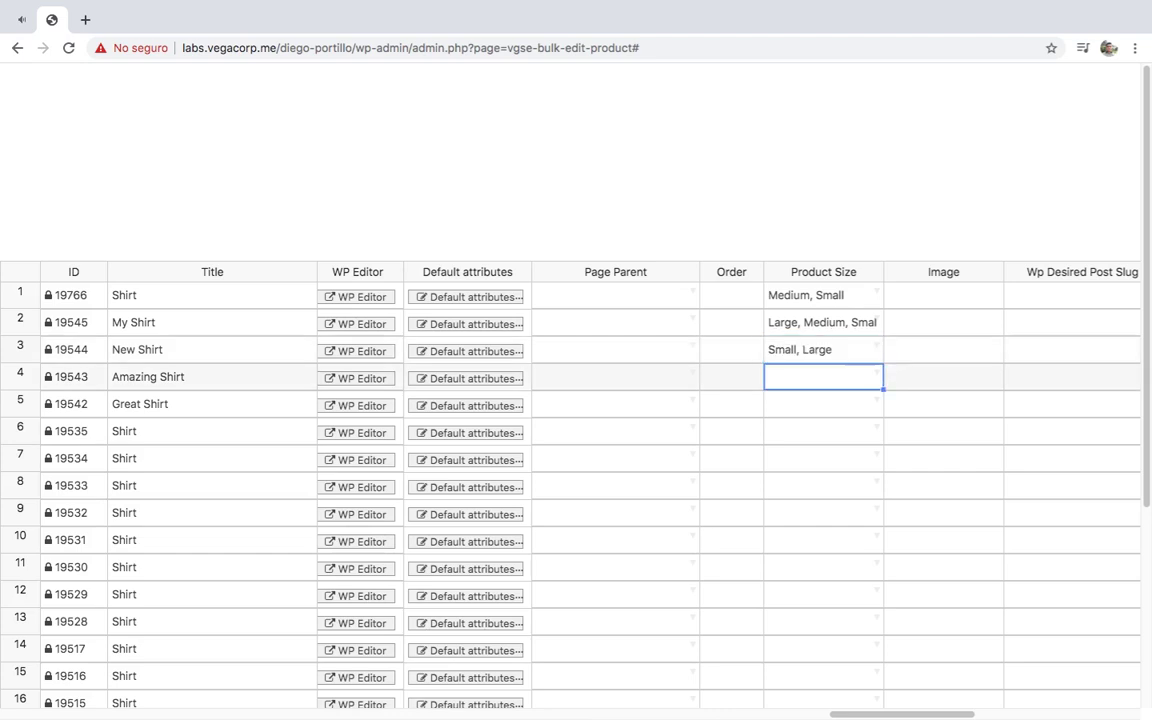
click(790, 350)
drag(883, 363, 851, 489)
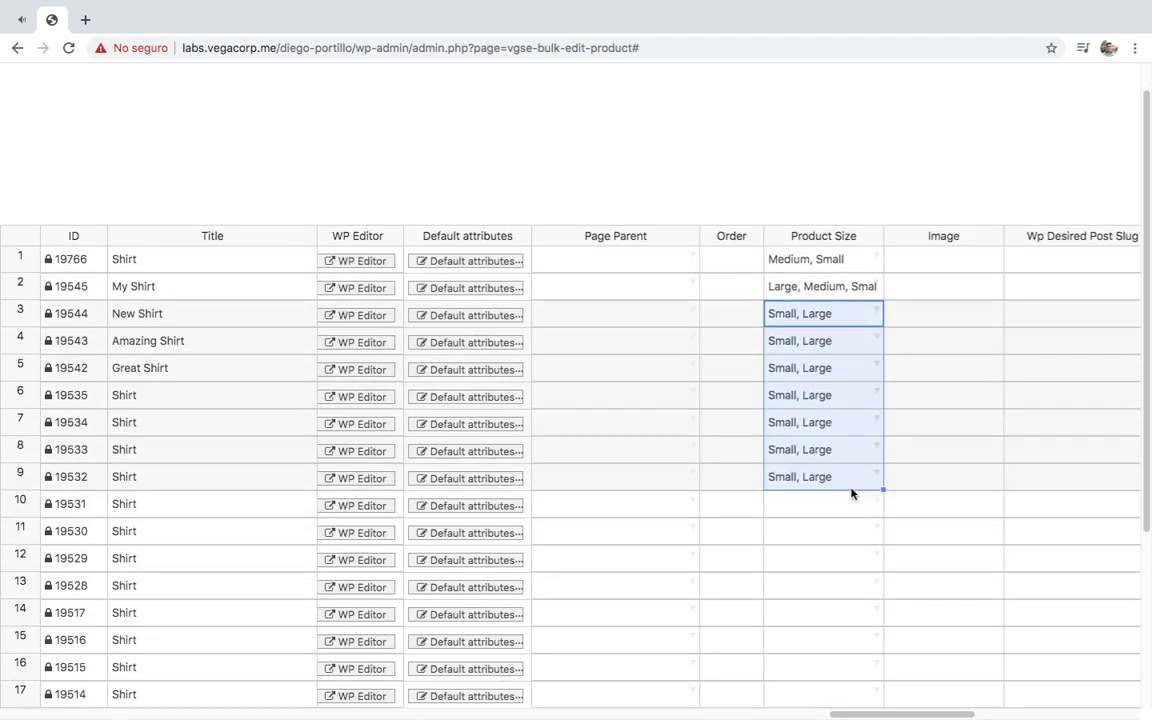
- Give row 10 sizes Large, Medium, Small and copy them down through row 19
scroll(851, 489, down, 5)
click(843, 252)
text(Large, Medium, Small)
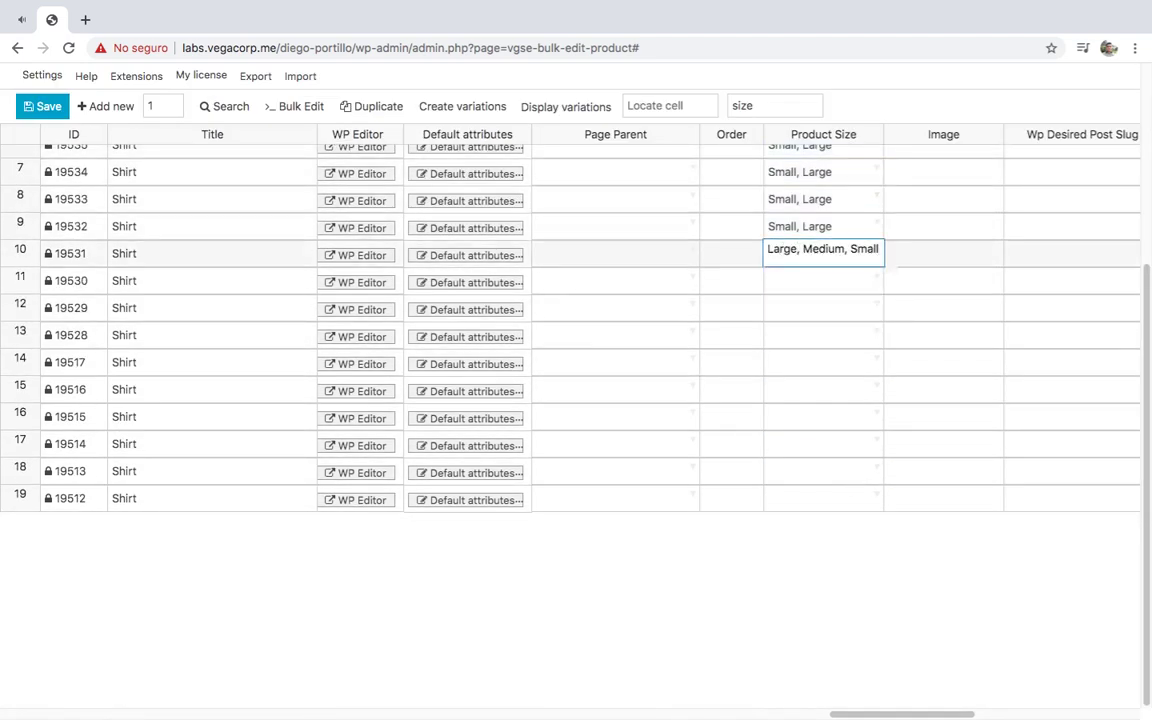
key(Return)
click(860, 256)
drag(879, 265, 851, 552)
- Save the size changes and bring up the Variations Manager
scroll(851, 552, up, 4)
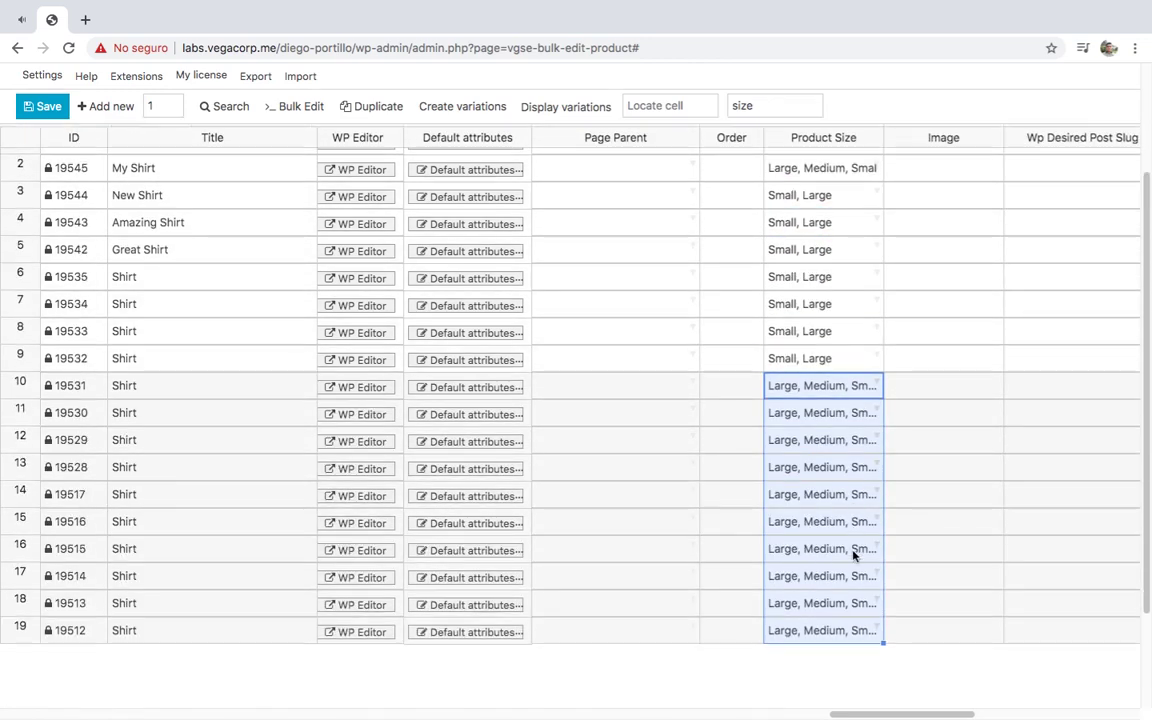
click(47, 108)
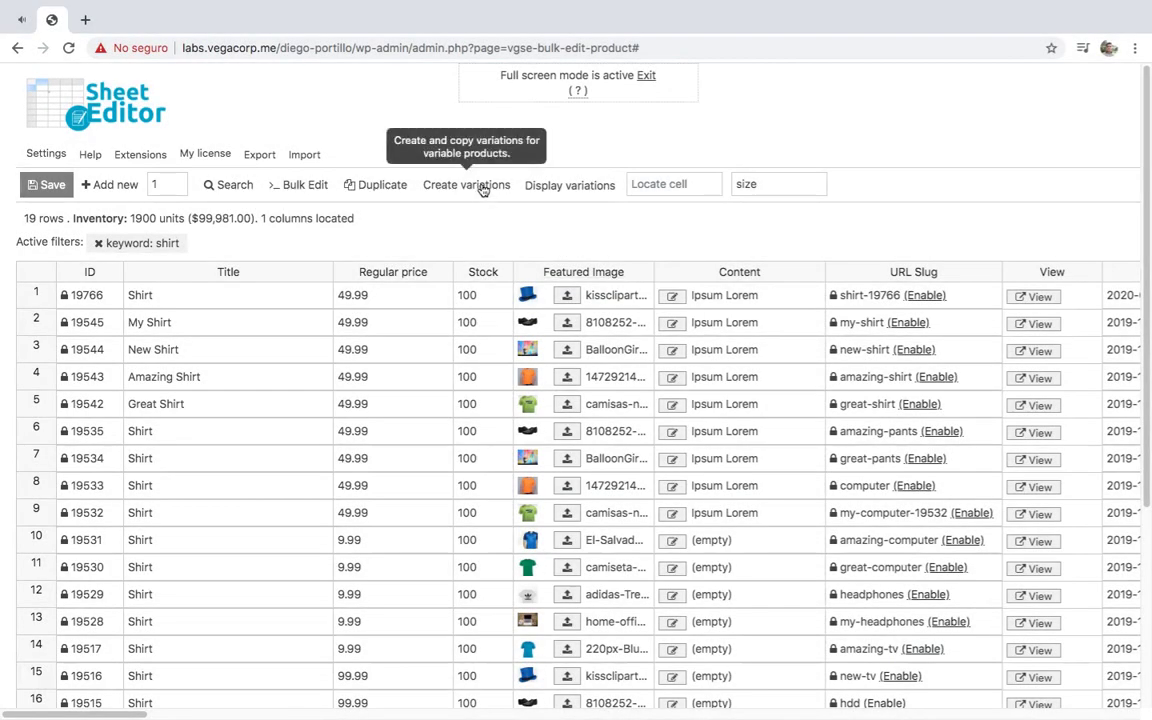
click(481, 187)
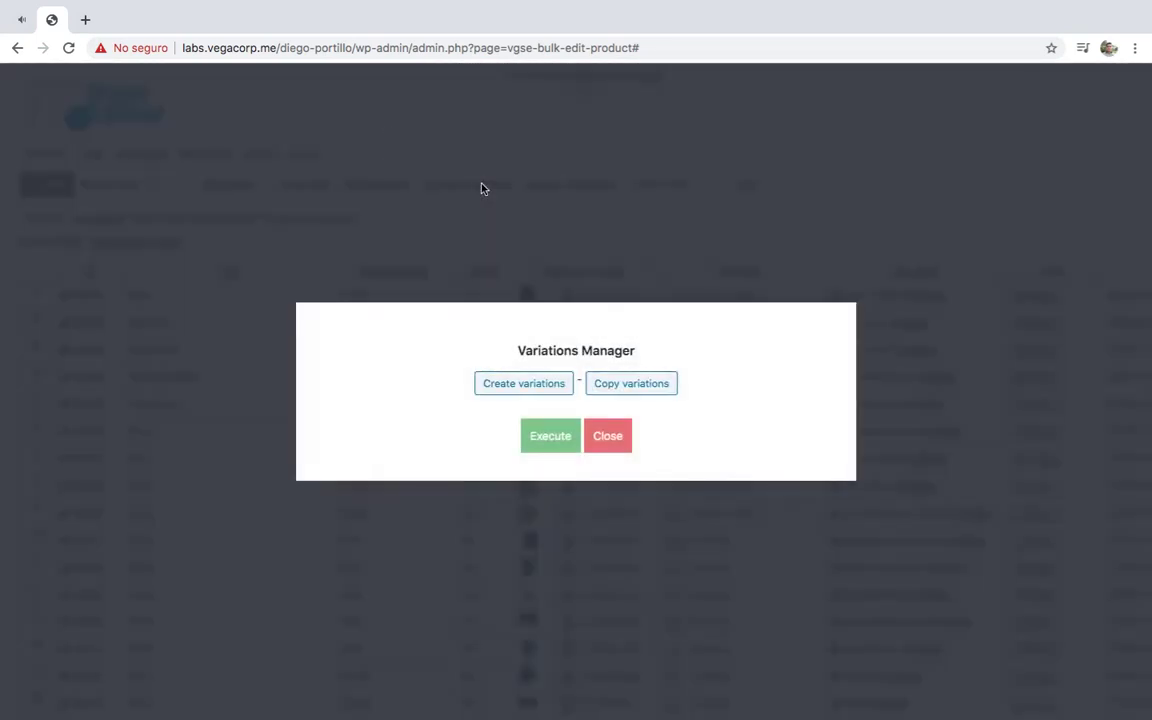
- In the Create variations form, add the first Shirt products, starting with 19512, to the product list
click(521, 386)
text(shirt)
key(Return)
text(shirt)
key(Return)
text(shirt)
key(Return)
text(shirt)
key(Return)
text(shirt)
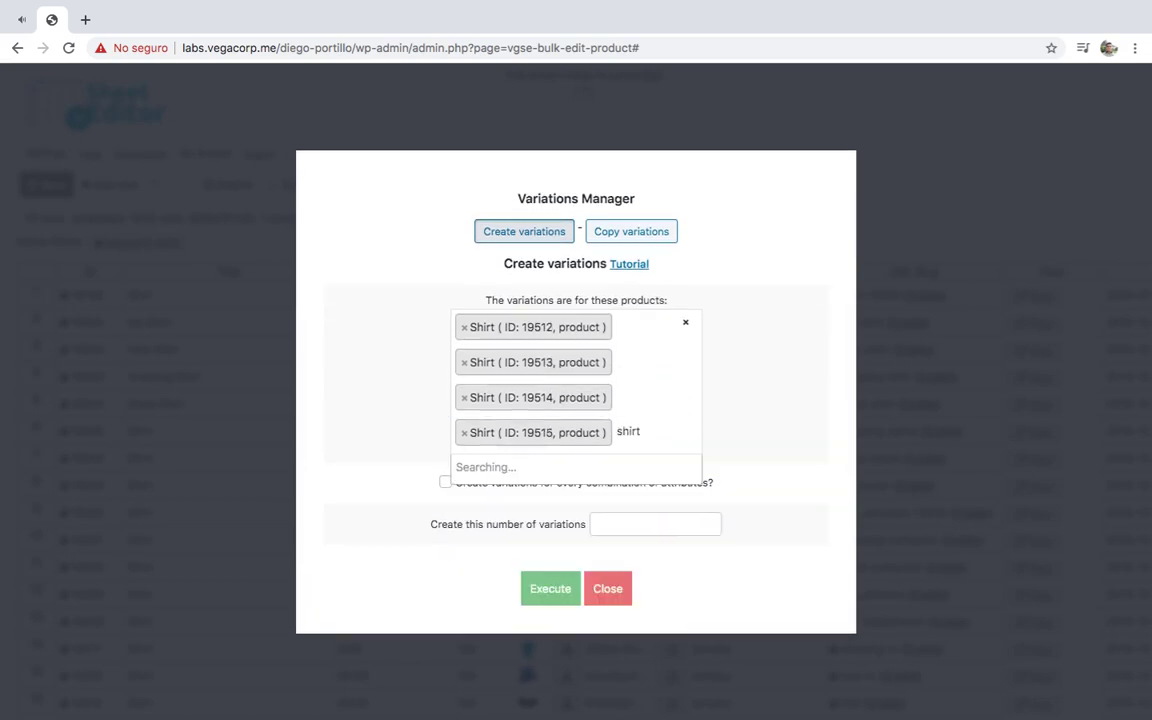
key(Return)
text(shirt)
key(Return)
- Add Shirts 19528, 19529 and 19530 to the product list
text(shirt)
key(Down)
key(Down)
key(Down)
key(Down)
key(Down)
key(Down)
key(Return)
text(shirt)
key(Down)
key(Down)
key(Down)
key(Down)
key(Down)
key(Down)
key(Down)
key(Return)
text(shirt)
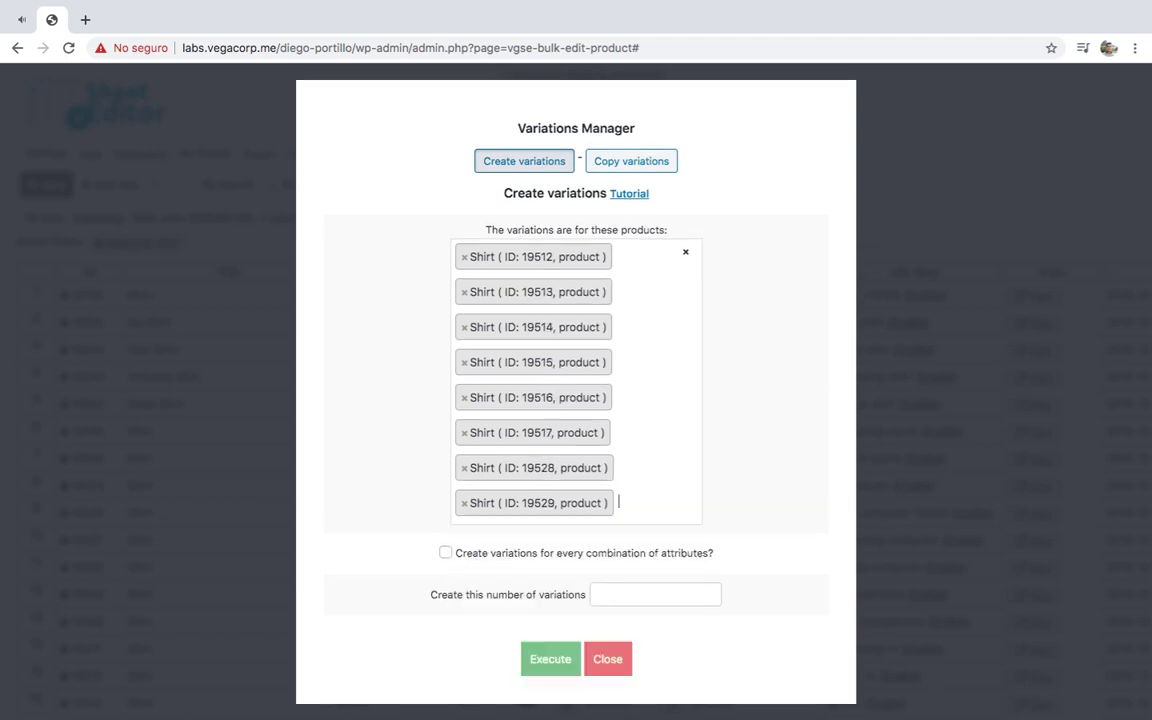
key(Down)
key(Down)
key(Down)
key(Down)
key(Down)
key(Down)
key(Down)
key(Down)
key(Return)
- Choose every combination of attributes and execute variation creation for the chosen shirts
scroll(730, 561, down, 1)
drag(708, 561, 578, 607)
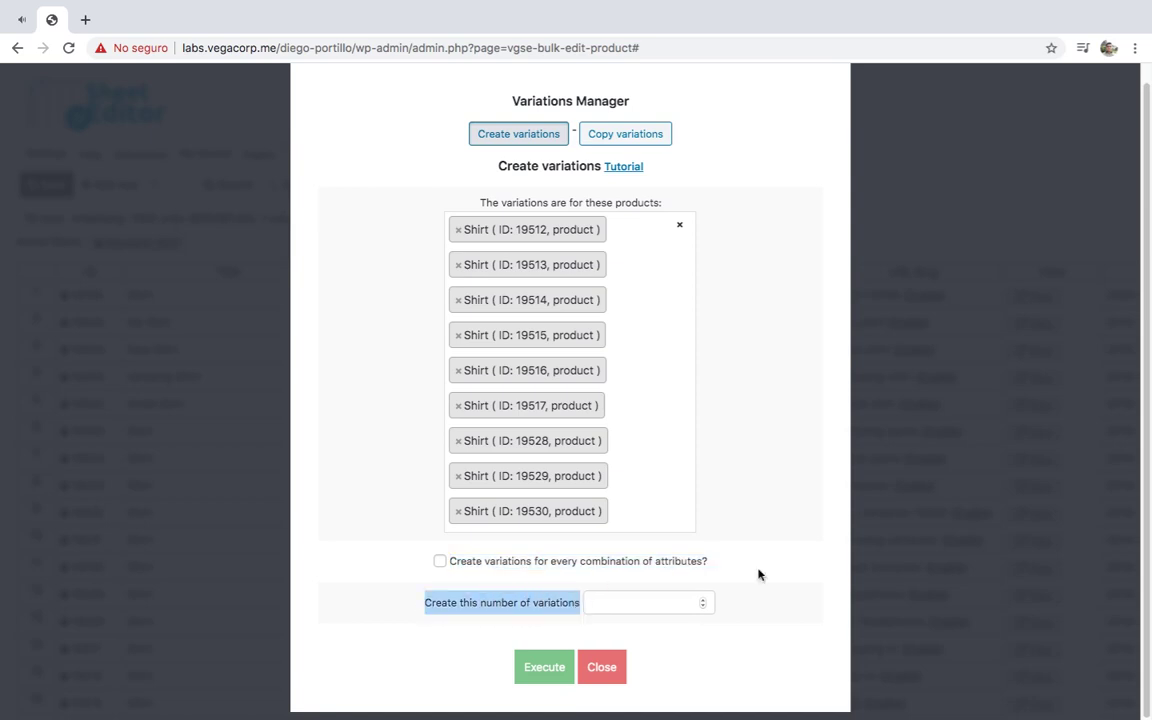
click(781, 547)
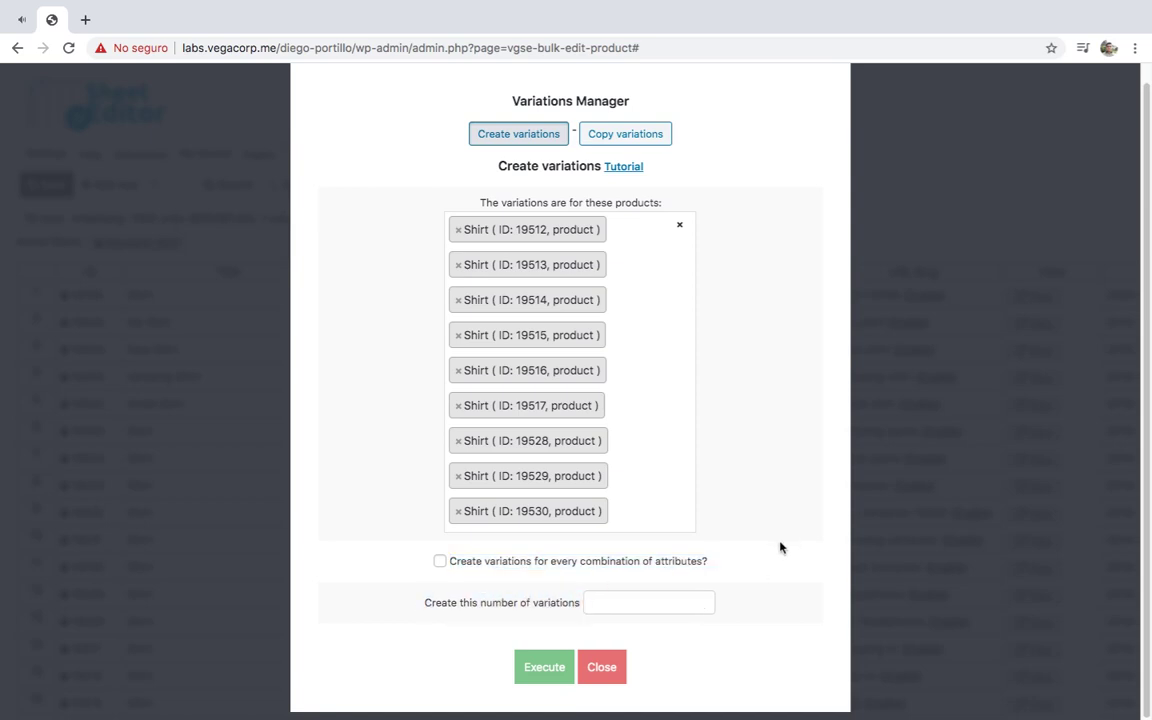
click(440, 561)
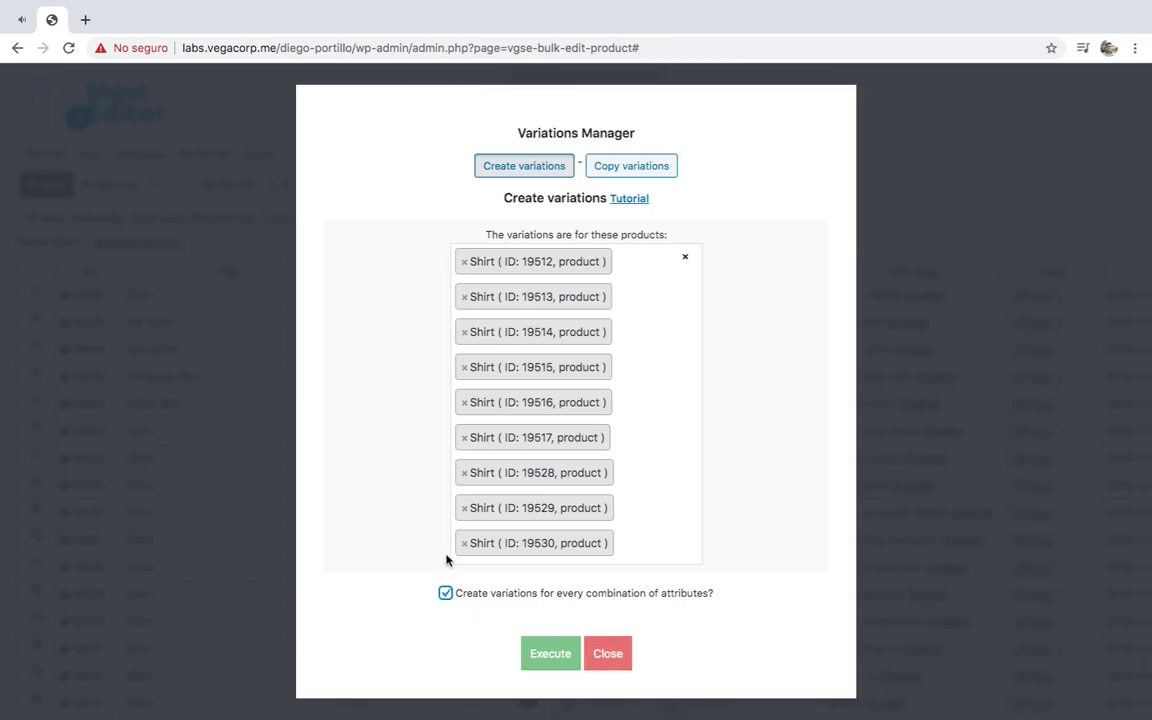
click(553, 654)
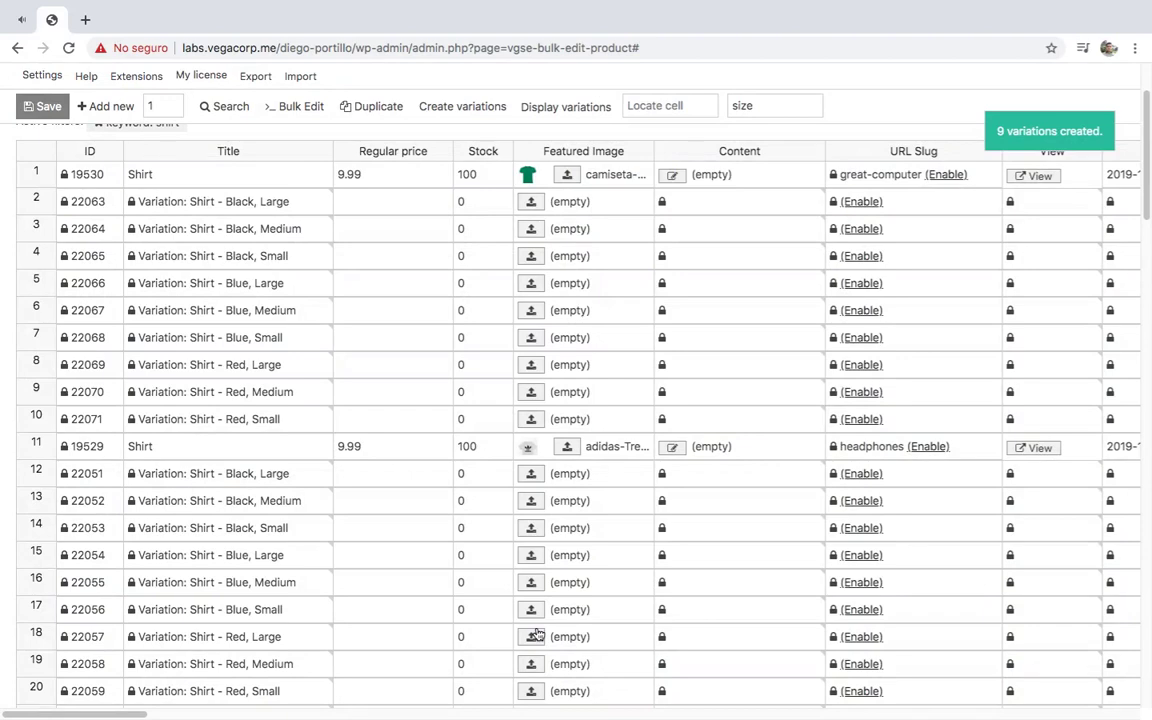
- Set the Black, Large variation's Regular price to 8.99, fill it down rows 39–49, and save
scroll(406, 478, down, 3)
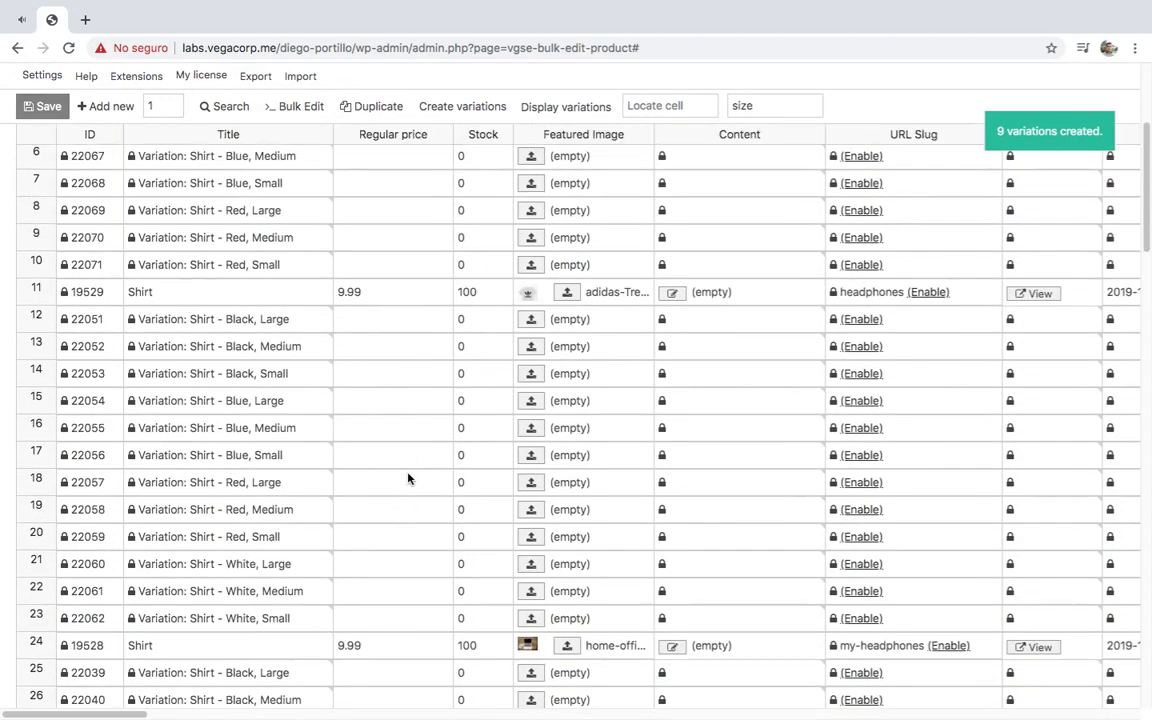
scroll(408, 479, up, 3)
click(404, 328)
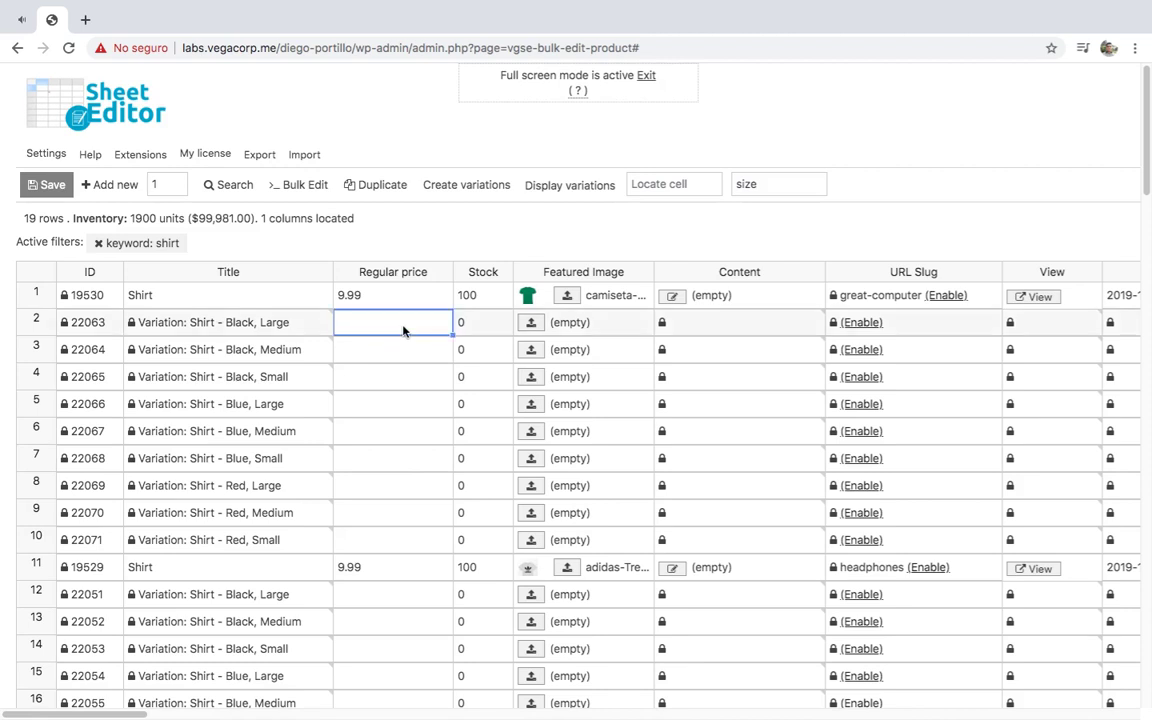
text(8.99)
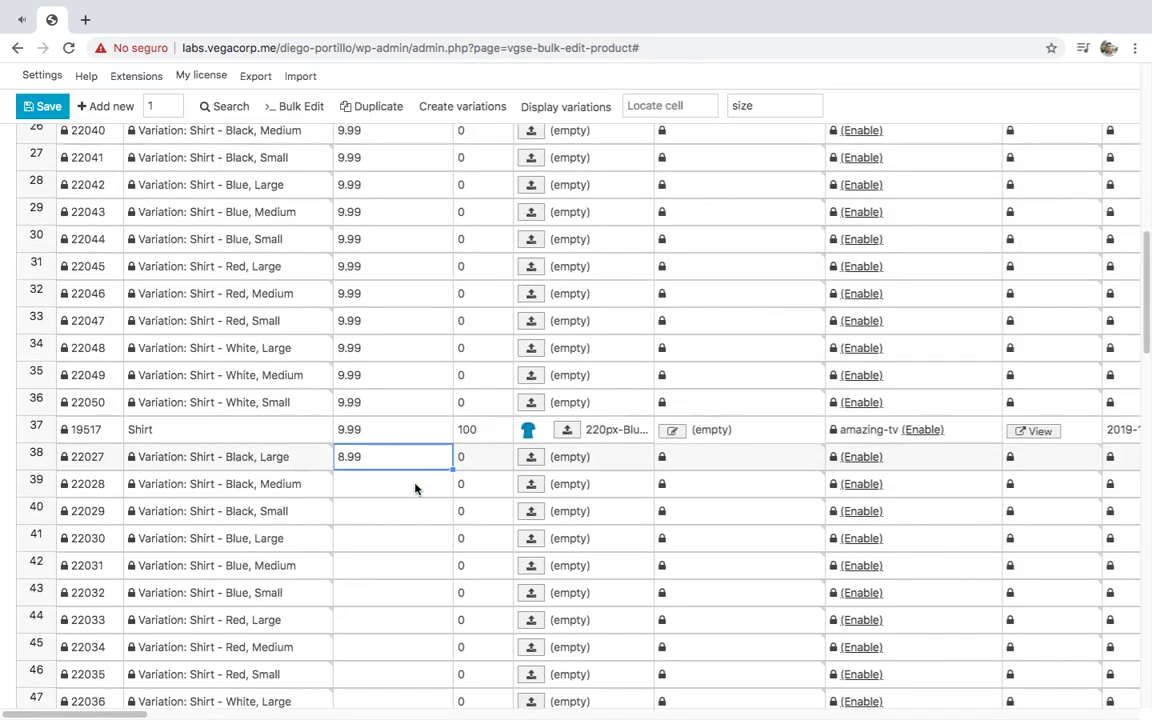
scroll(418, 484, down, 5)
drag(452, 151, 418, 449)
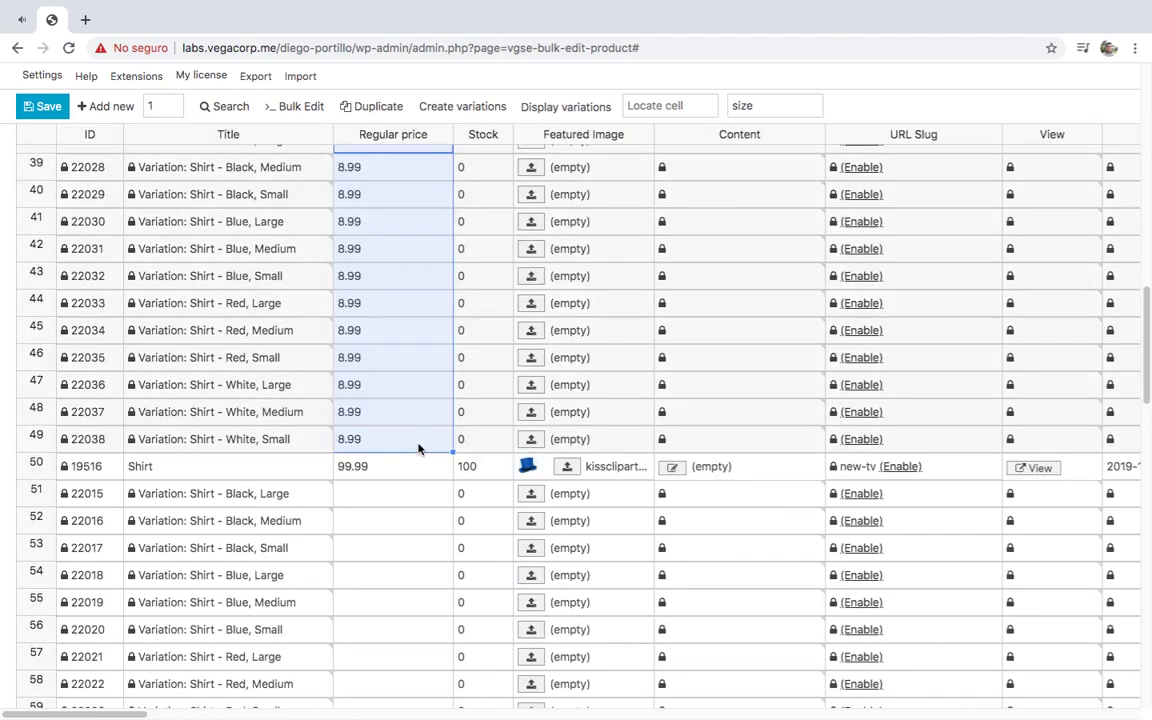
scroll(324, 250, up, 12)
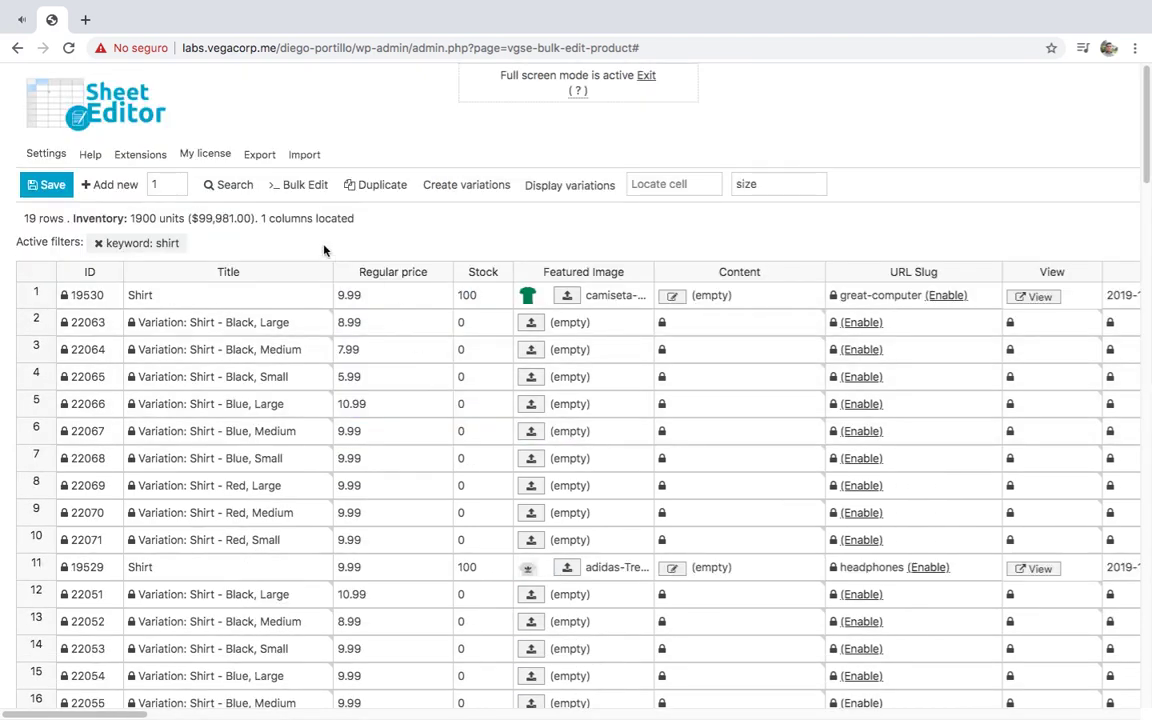
click(50, 185)
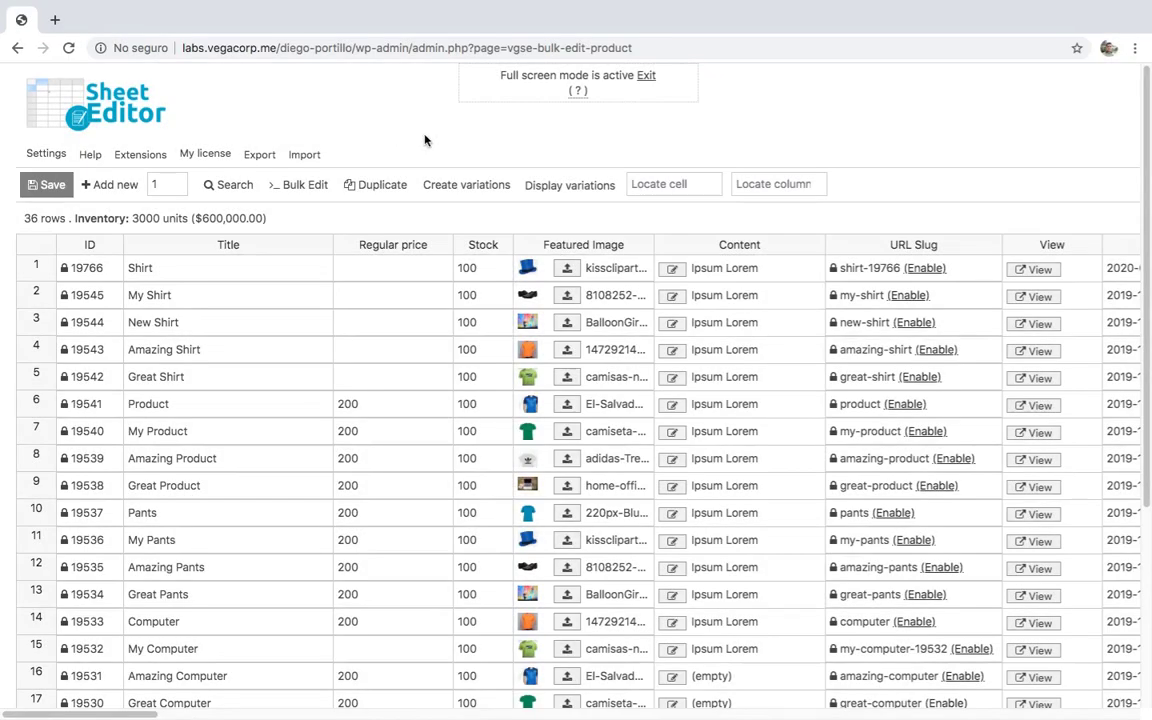
- Start a bulk edit that searches rows for 'shir', including product variations
click(308, 188)
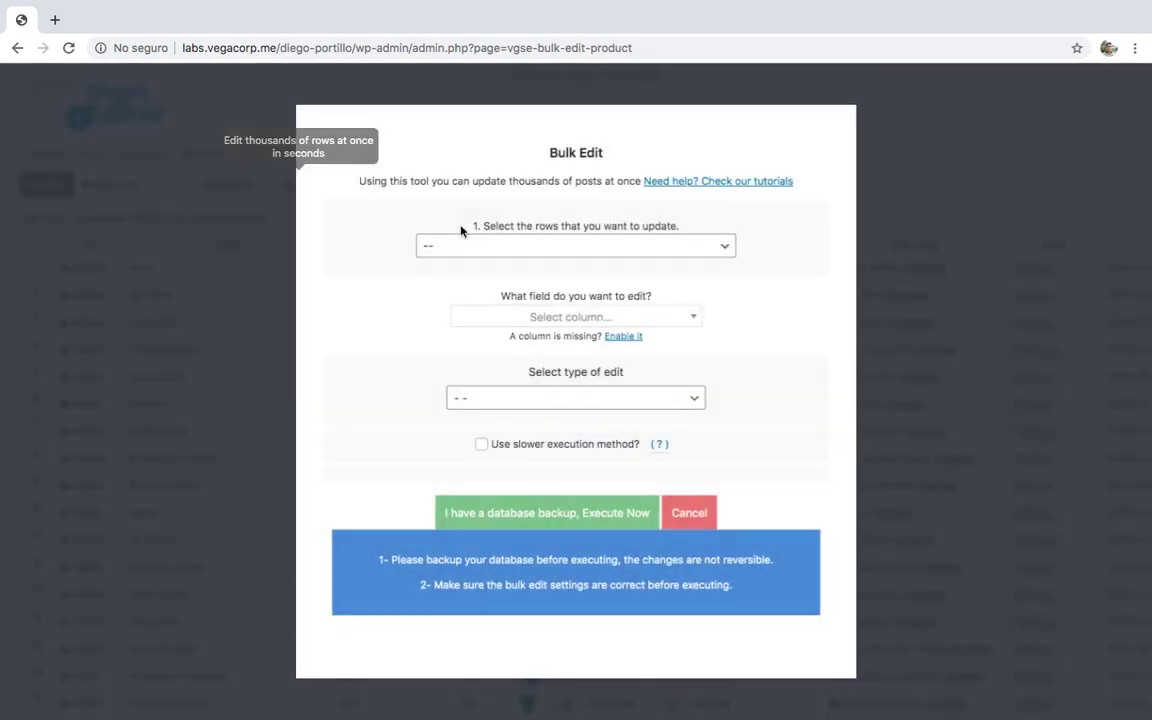
click(489, 244)
click(503, 279)
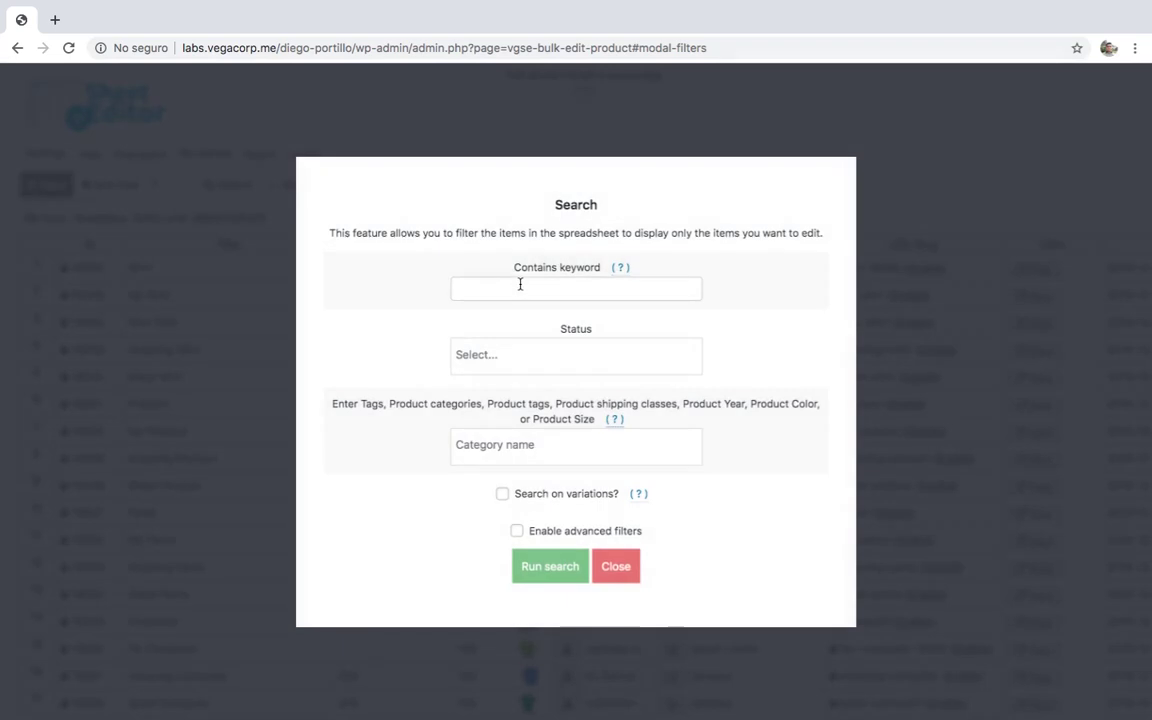
click(519, 287)
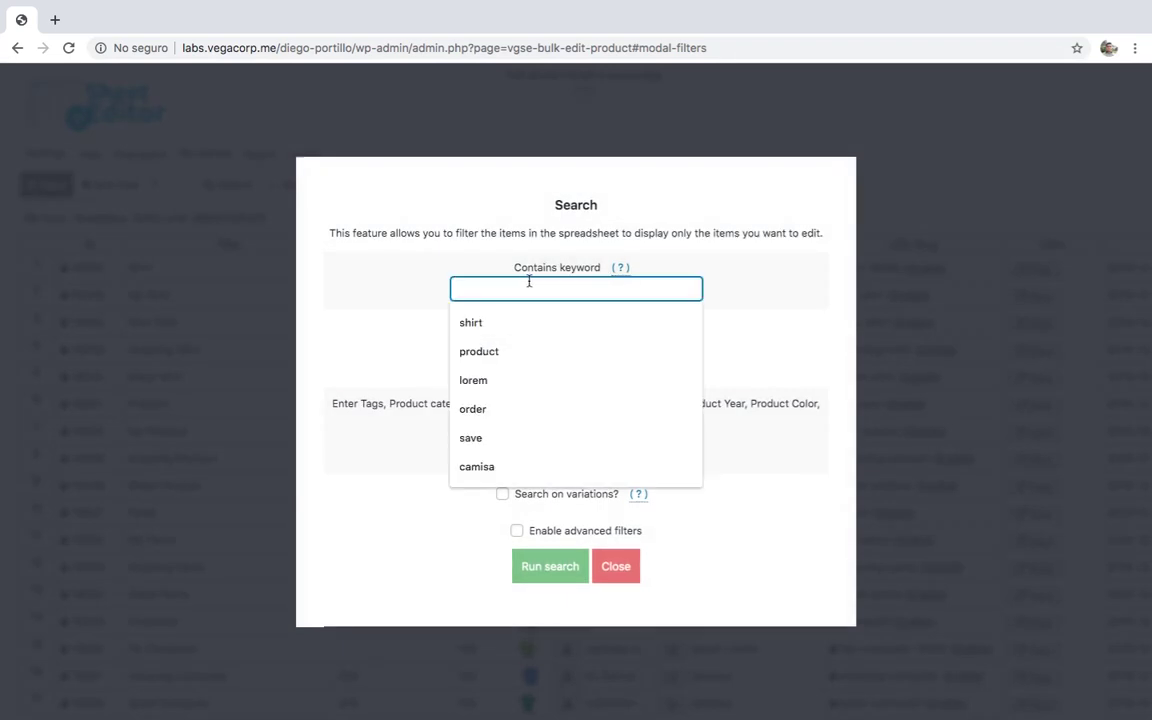
text(shirt)
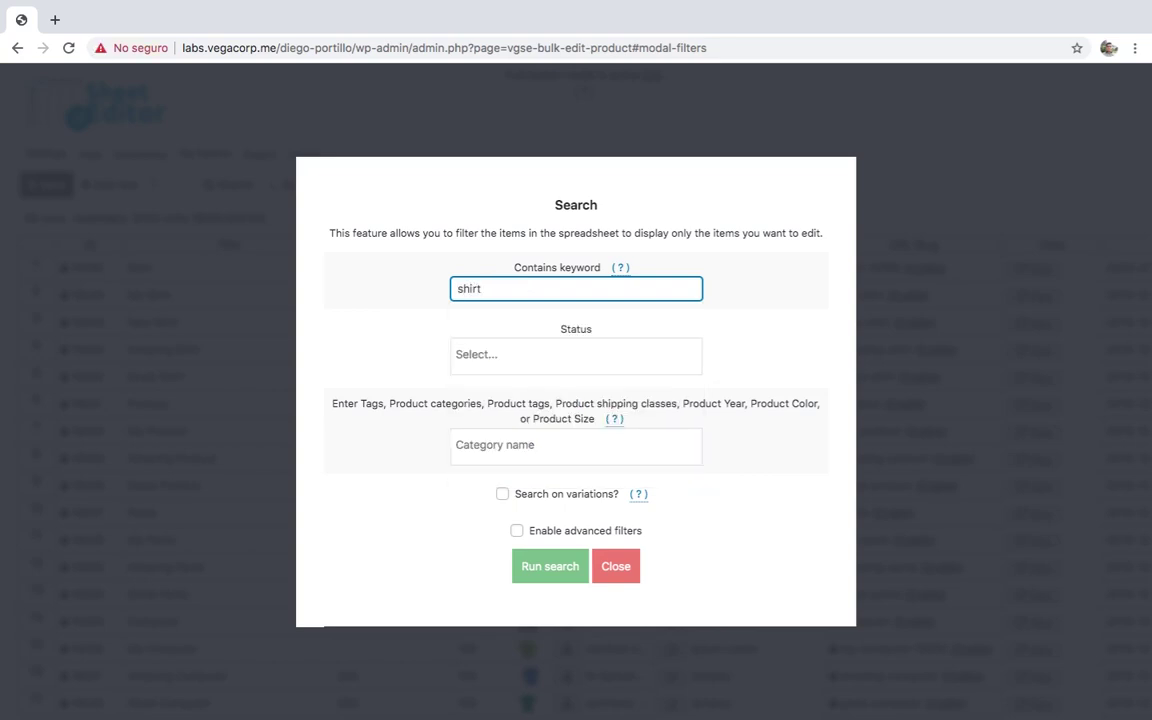
click(504, 499)
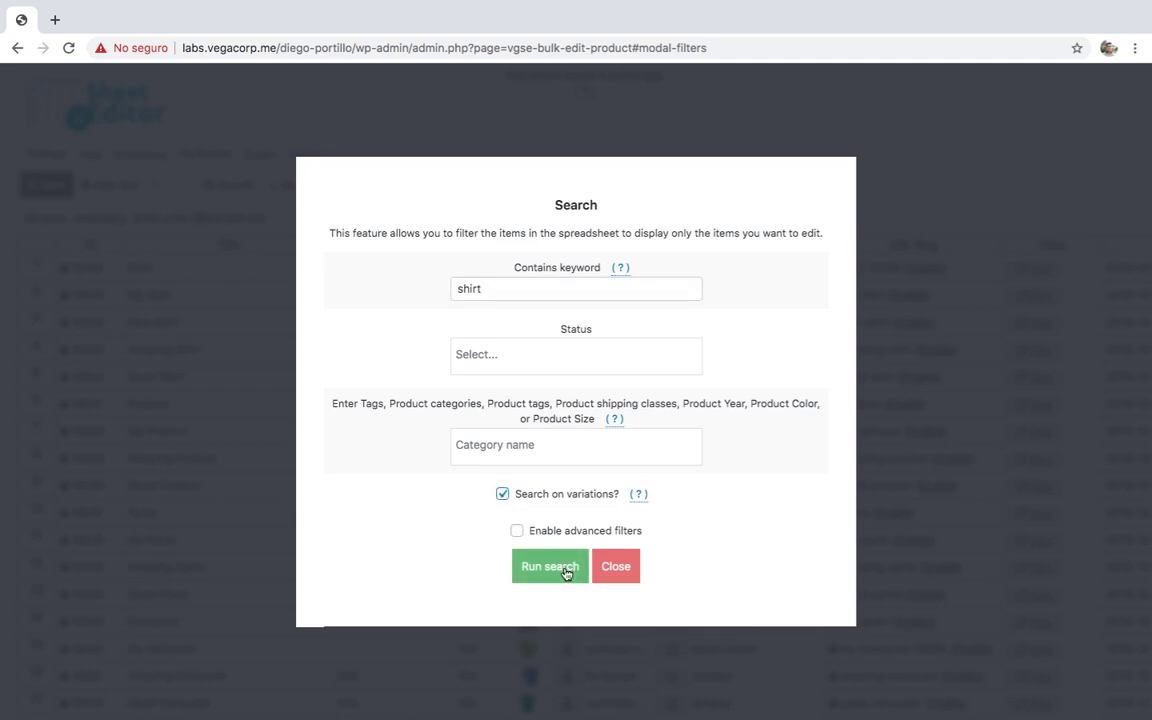
click(550, 567)
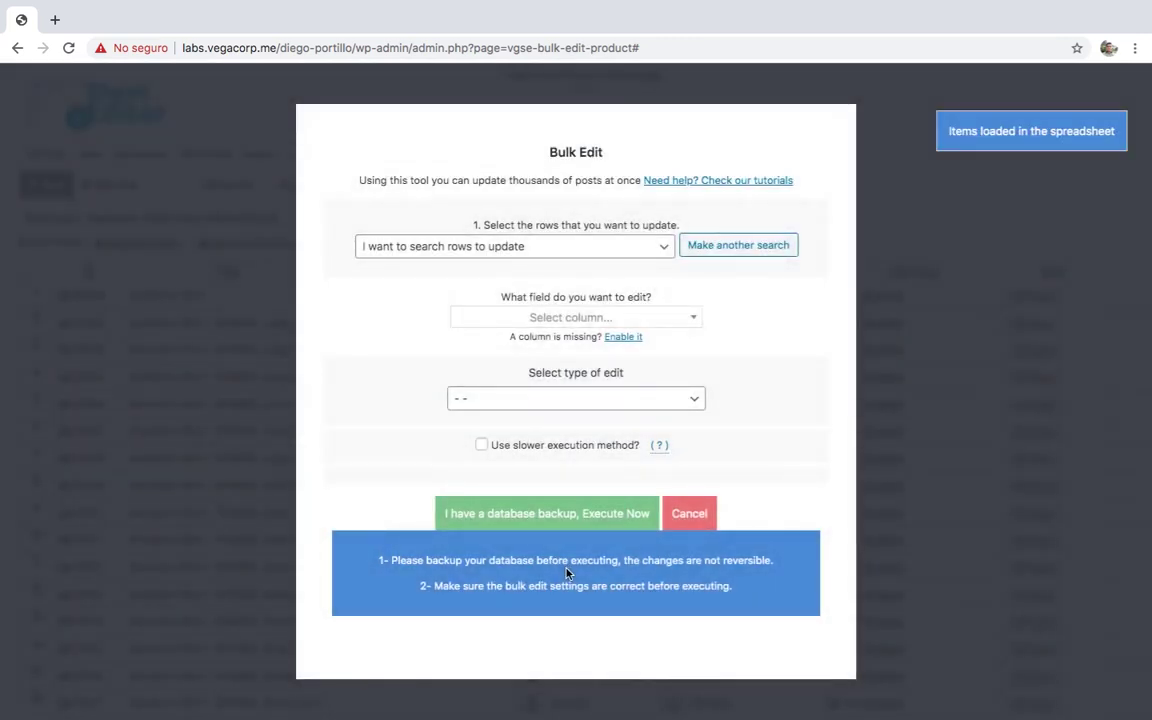
- Set the Regular price of all found rows to 9.99 and execute the change
click(606, 317)
text(regu)
key(Return)
click(563, 399)
key(Escape)
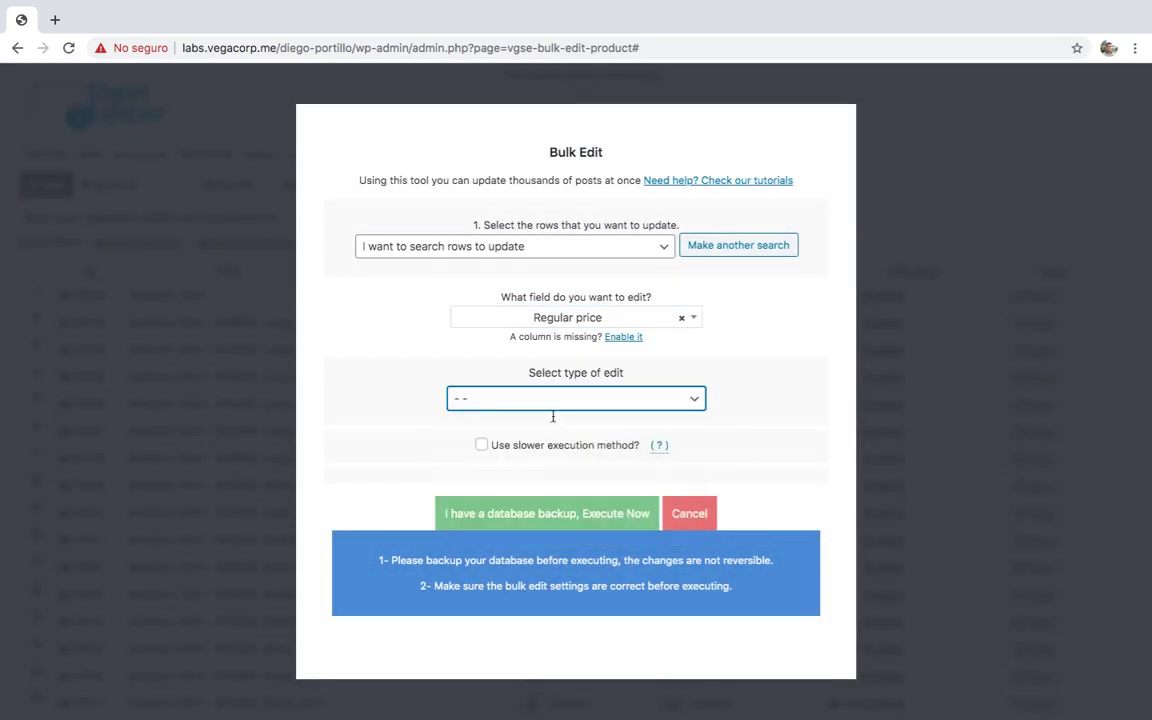
key(Down)
click(554, 422)
text(9.99)
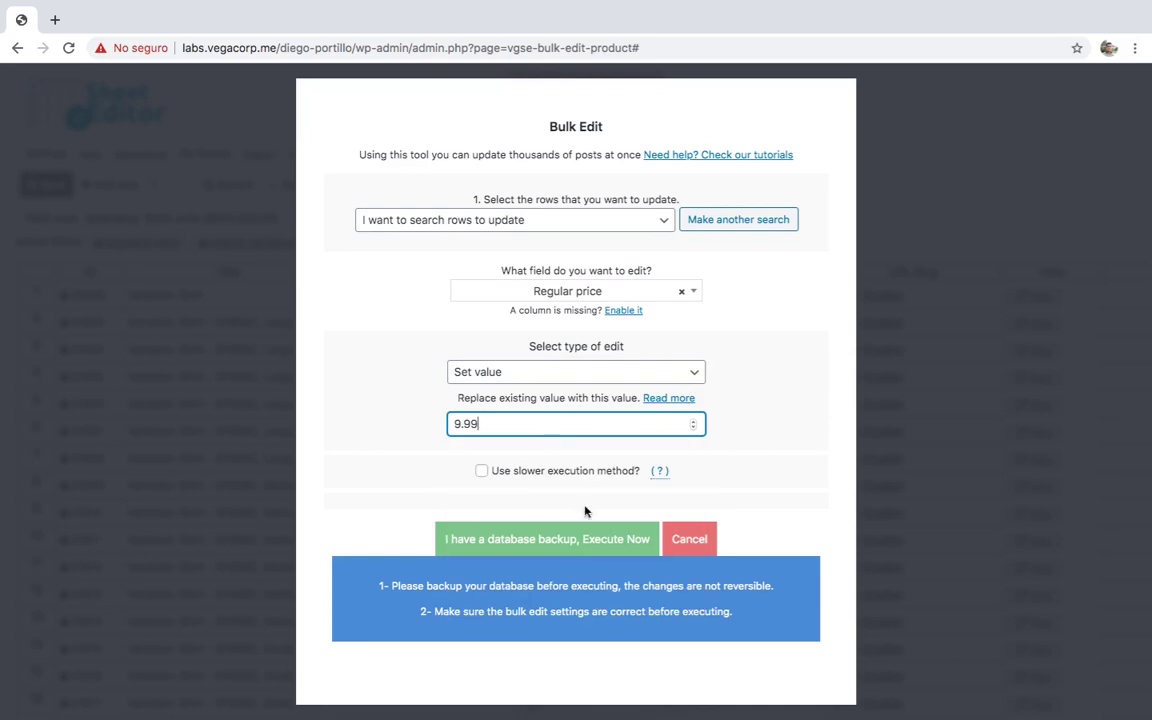
click(591, 468)
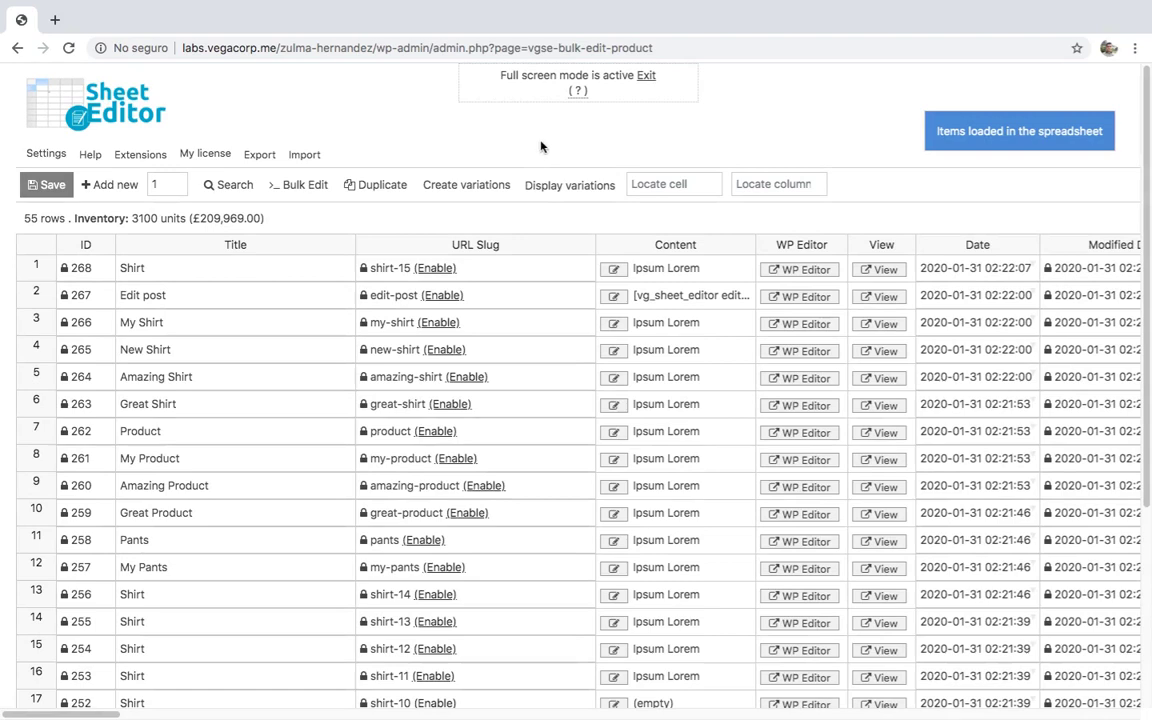
- Start a bulk edit that searches rows for the keyword shirt, including variations
click(302, 185)
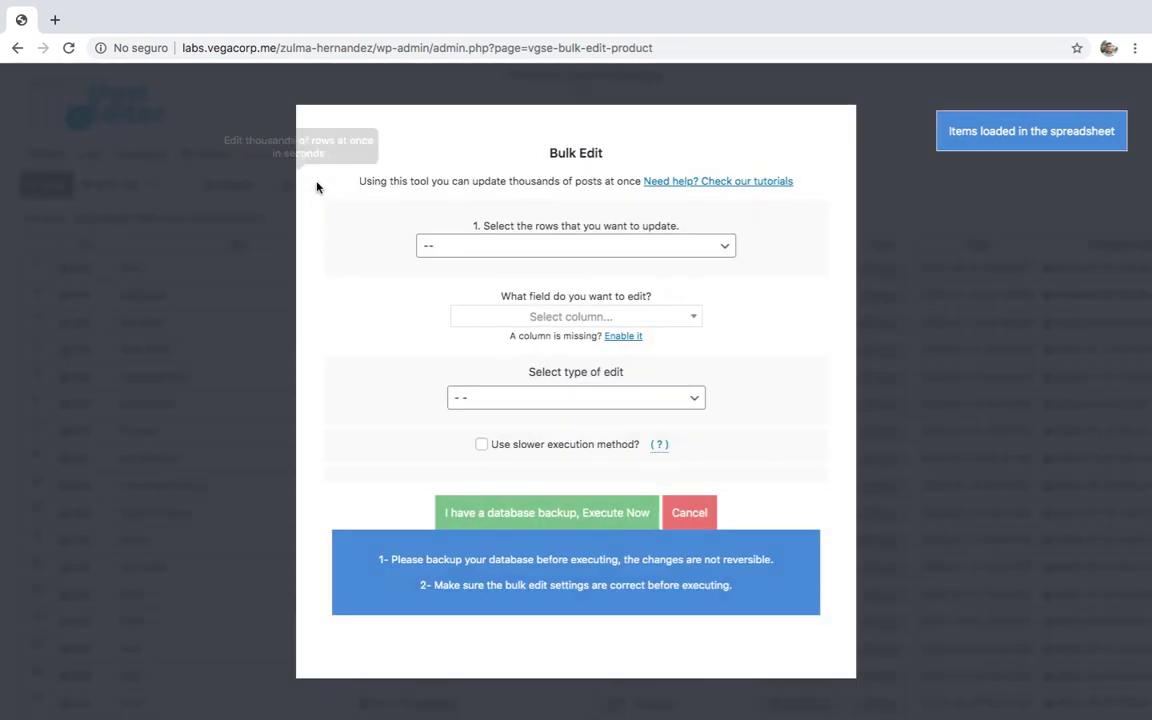
click(535, 250)
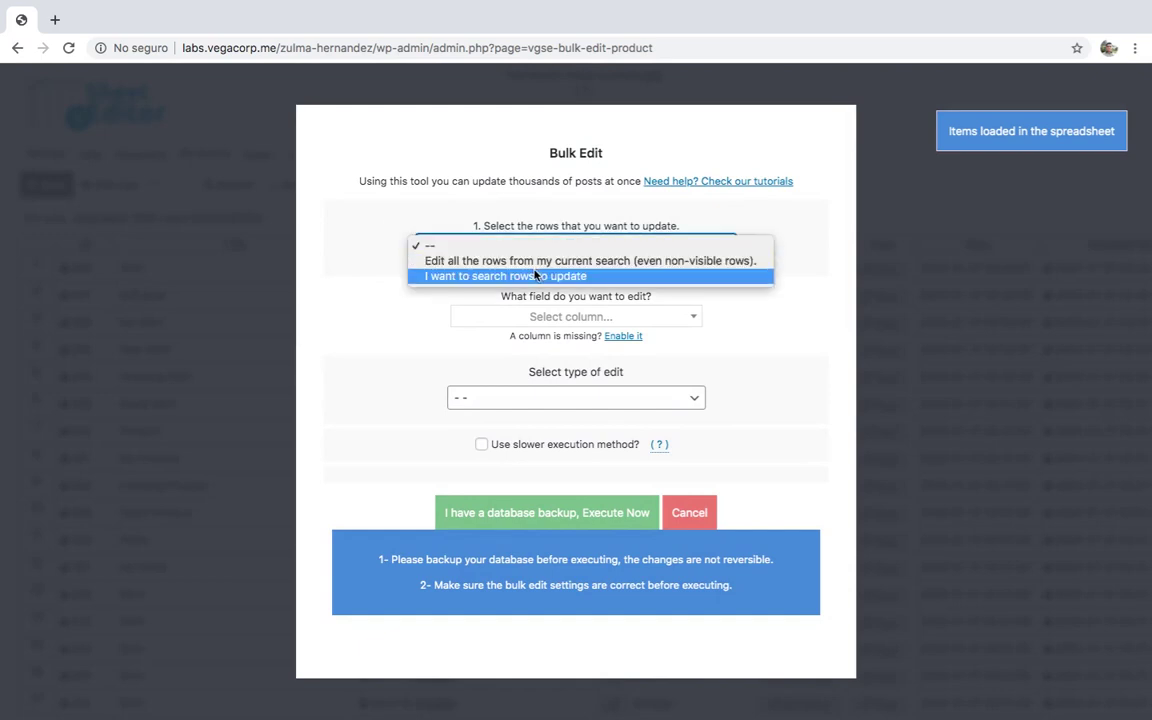
click(537, 275)
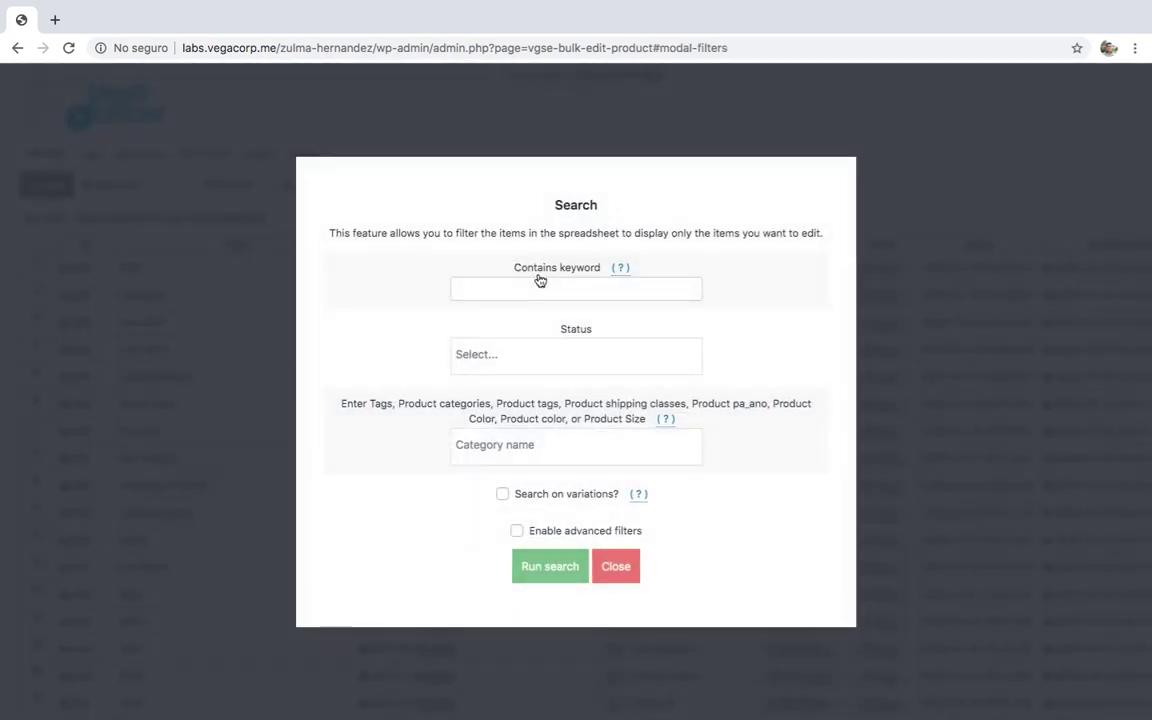
click(535, 286)
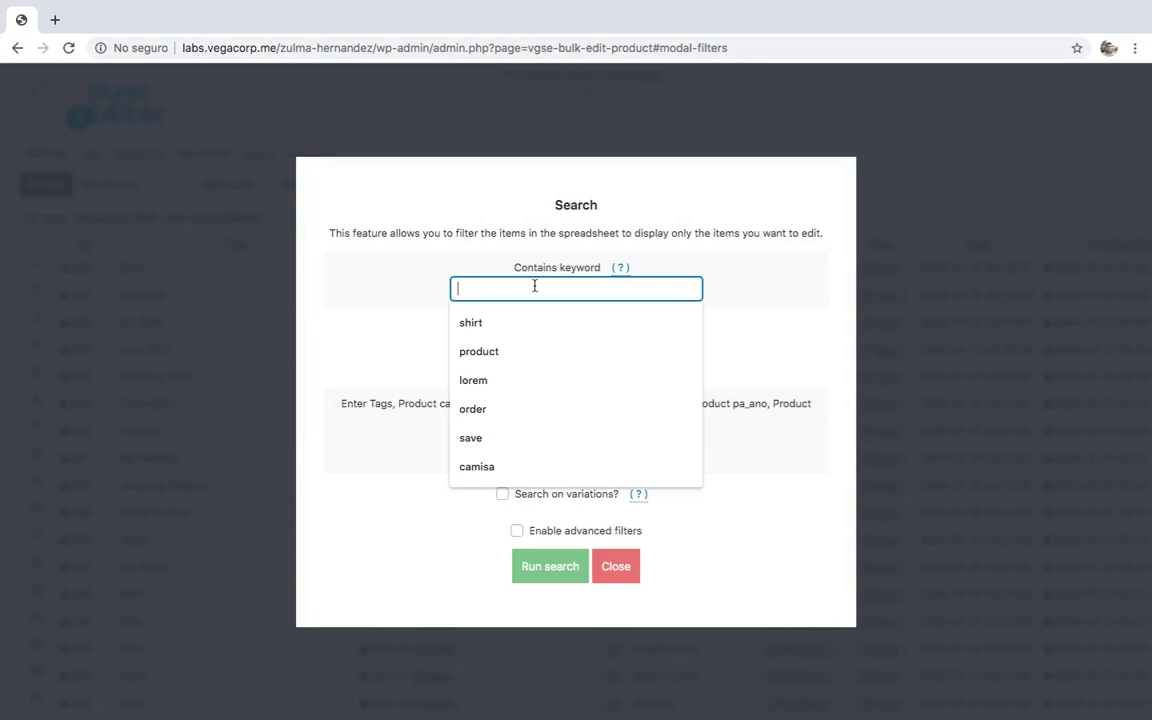
key(Down)
key(Return)
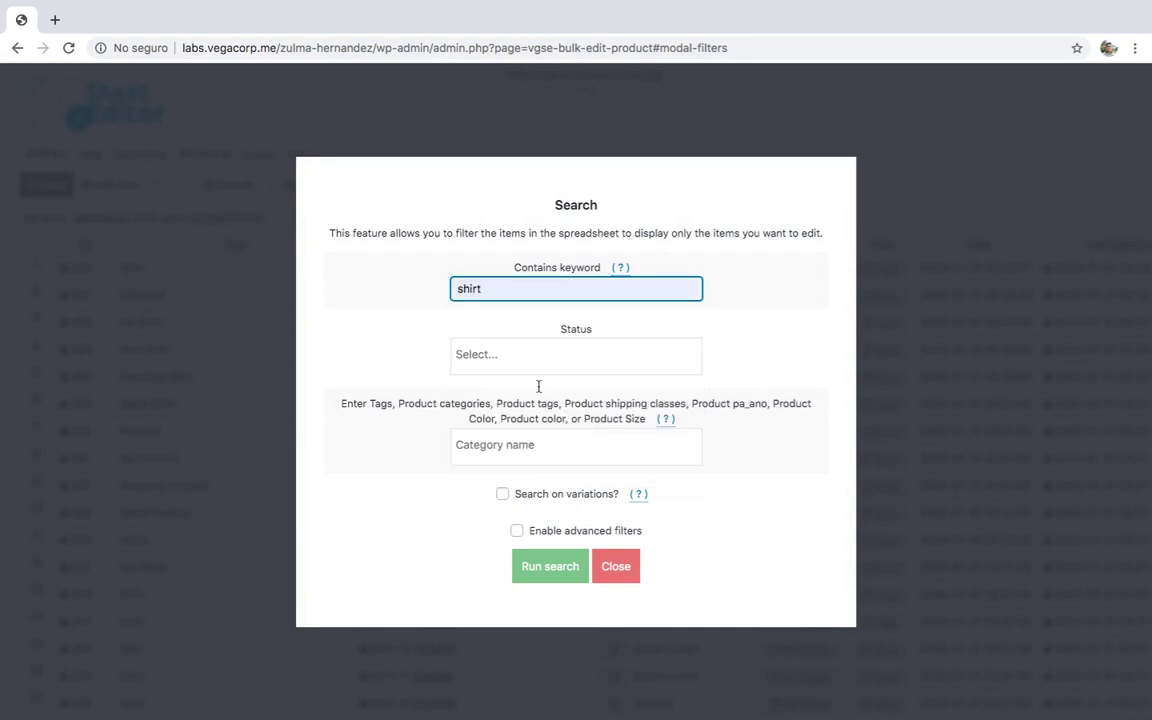
click(503, 496)
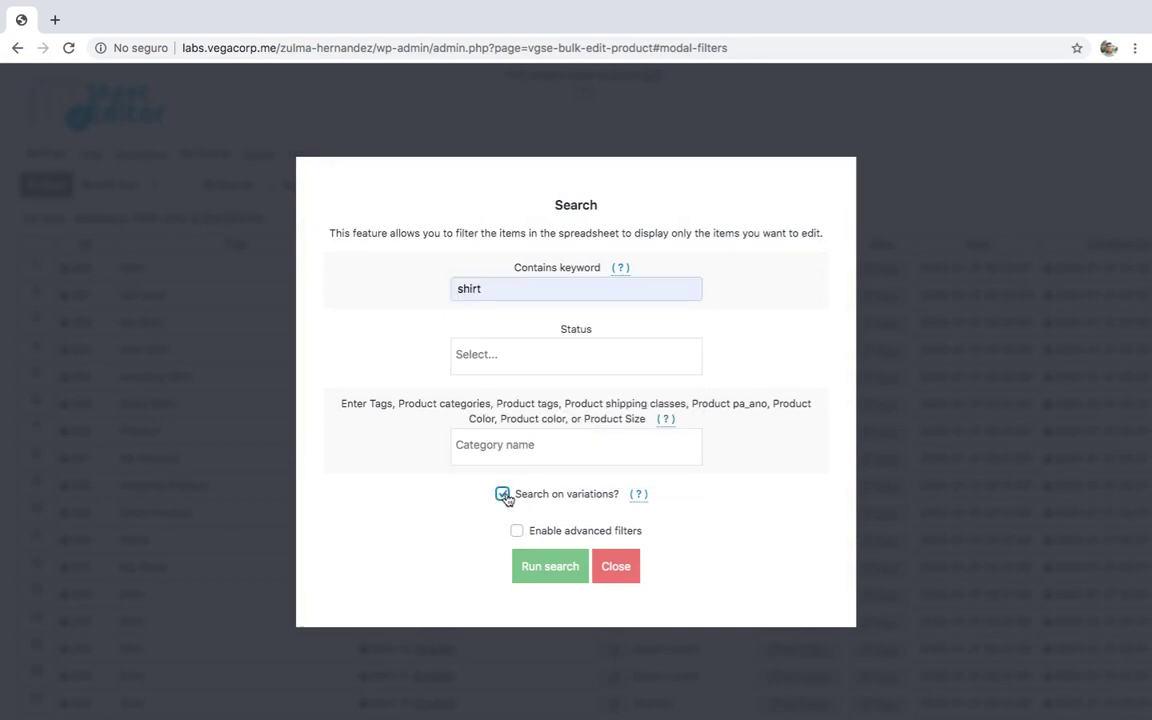
click(563, 563)
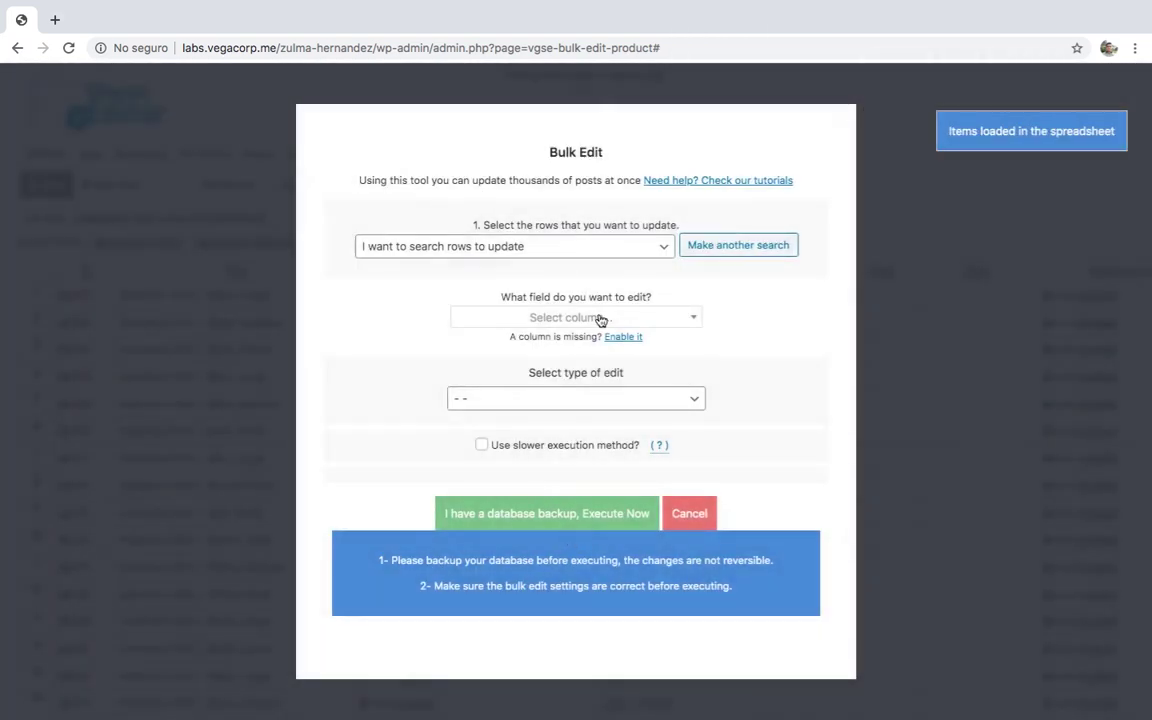
- Choose Stock as the field with Set value as the edit type, ready for the value
click(600, 319)
text(stock)
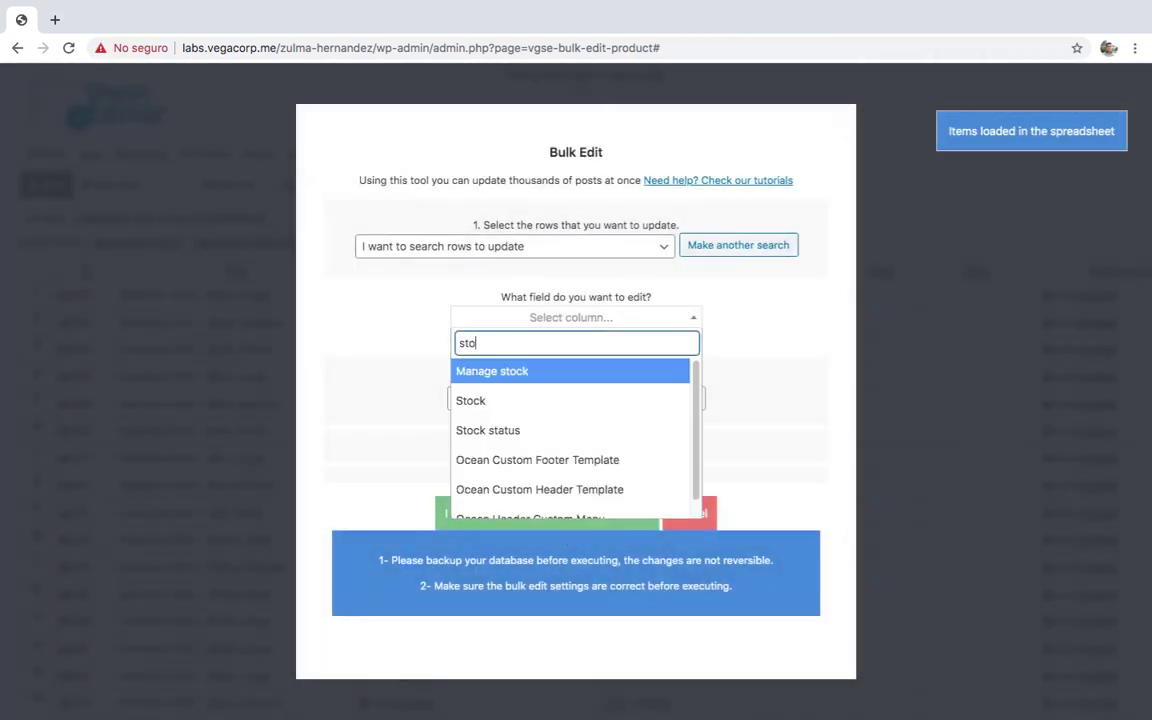
click(571, 399)
click(571, 401)
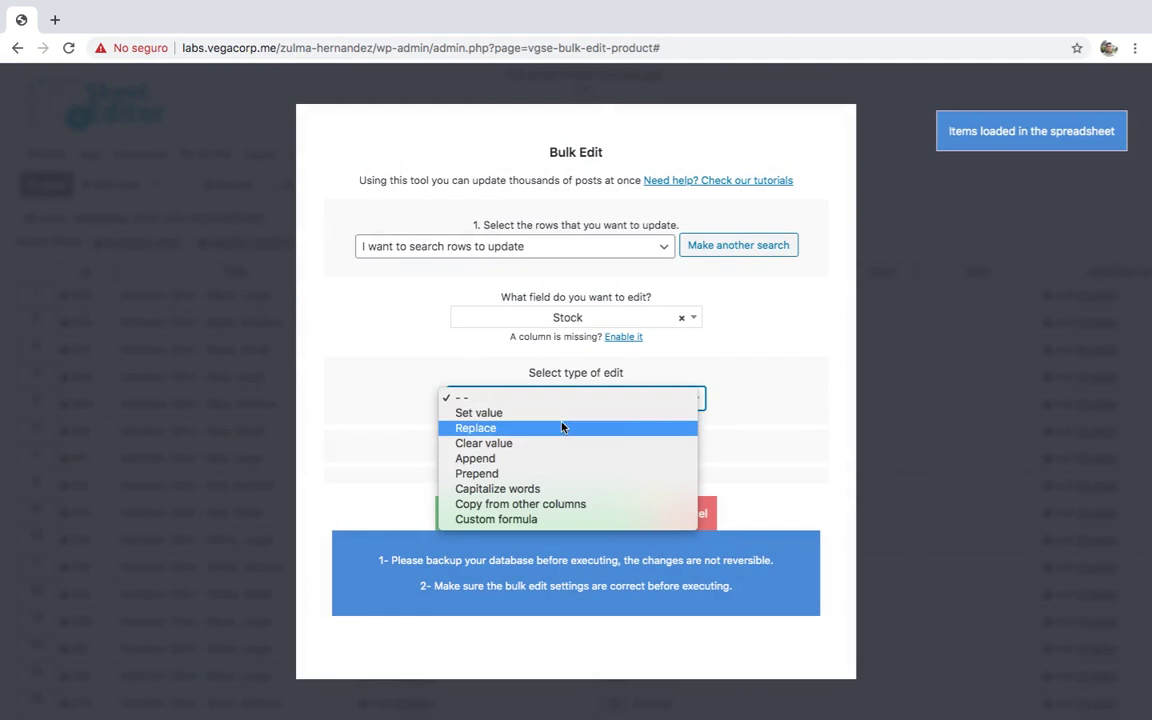
click(560, 412)
click(560, 424)
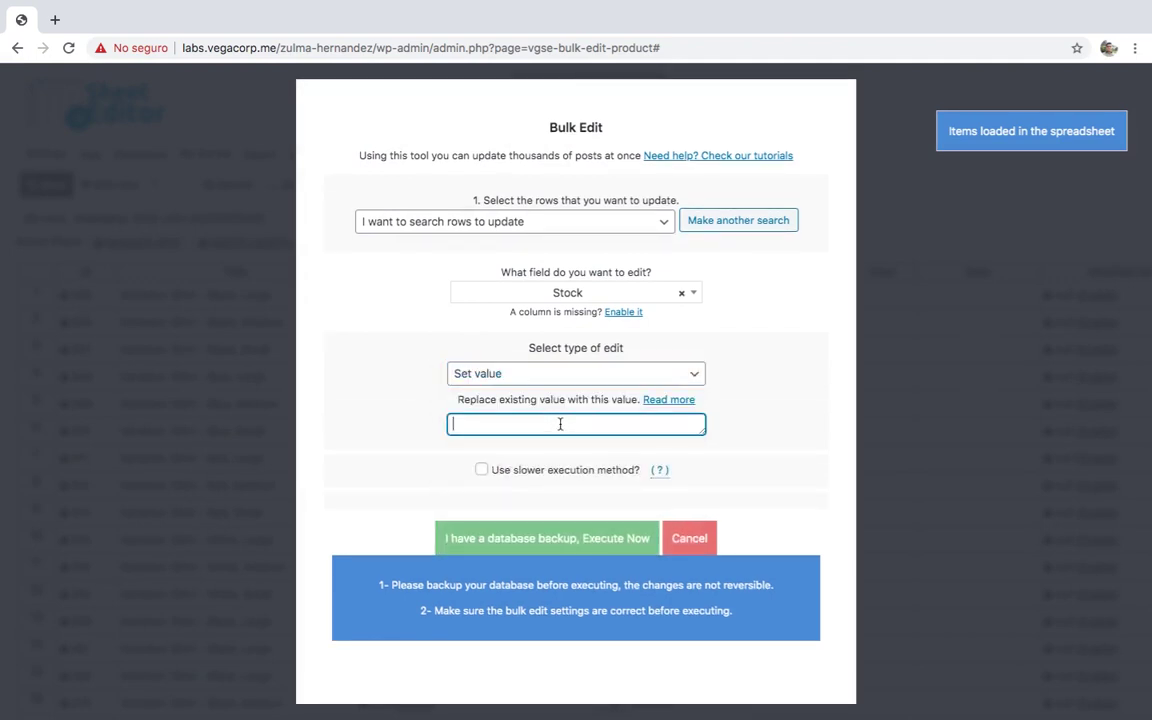